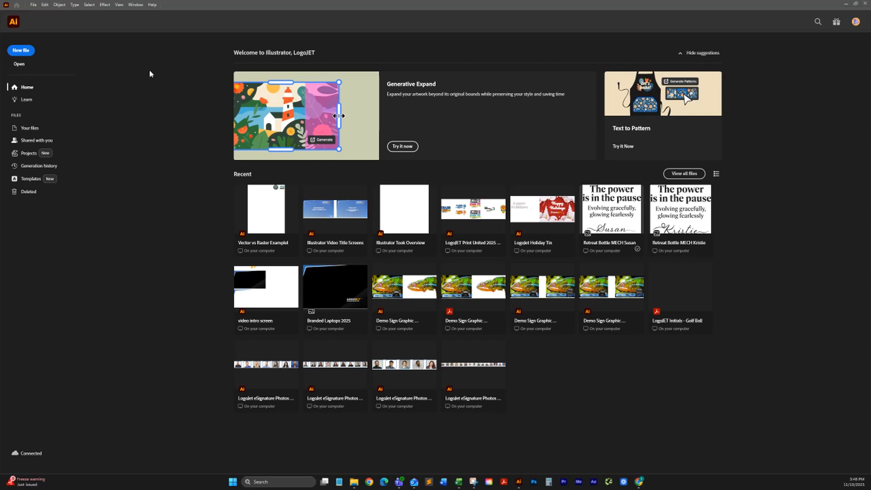
Set up a new document in inches, 8.5 in wide and 11 in high.
click(24, 53)
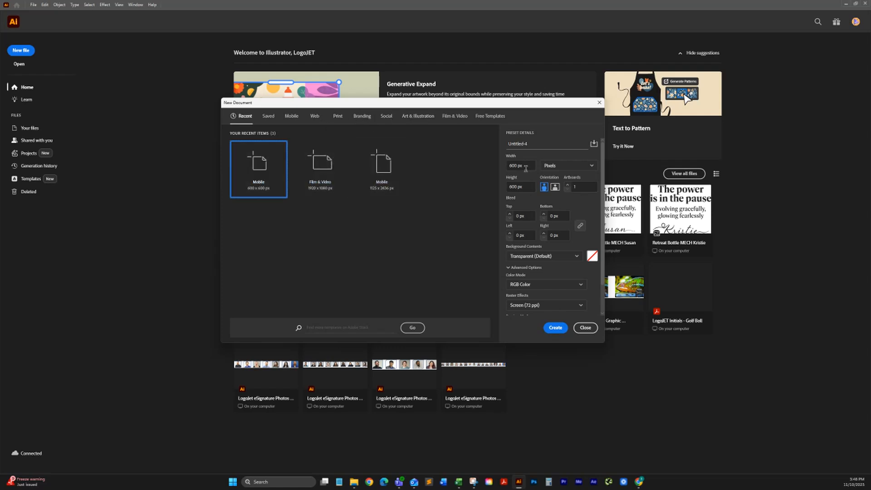
click(555, 167)
click(557, 211)
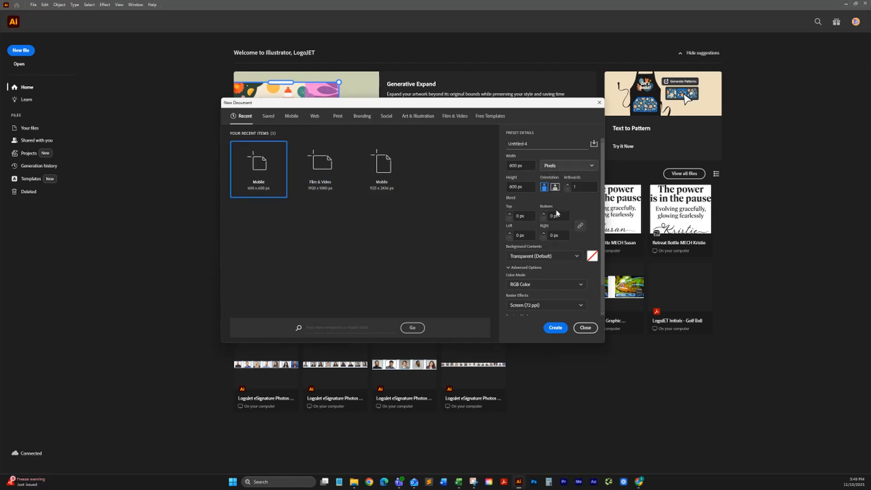
click(528, 167)
text(8)
key(Tab)
text(11)
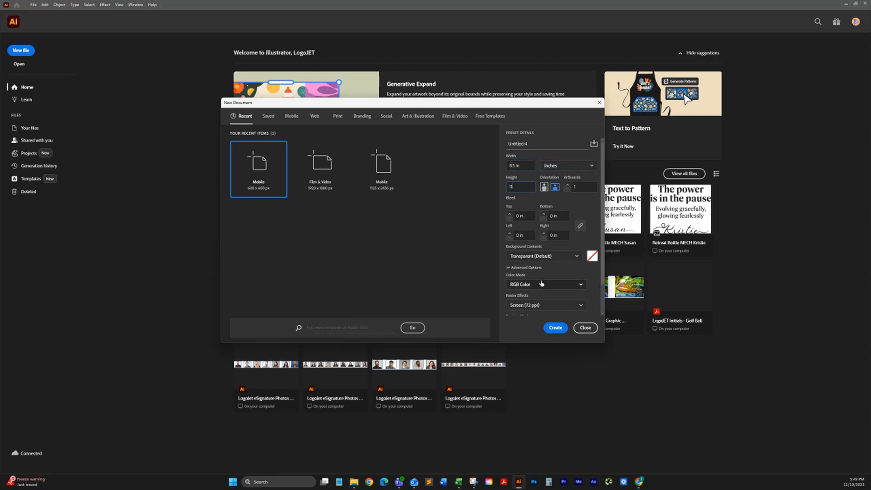
Set the new document's raster effects to High (300 ppi) and create it.
scroll(542, 282, down, 2)
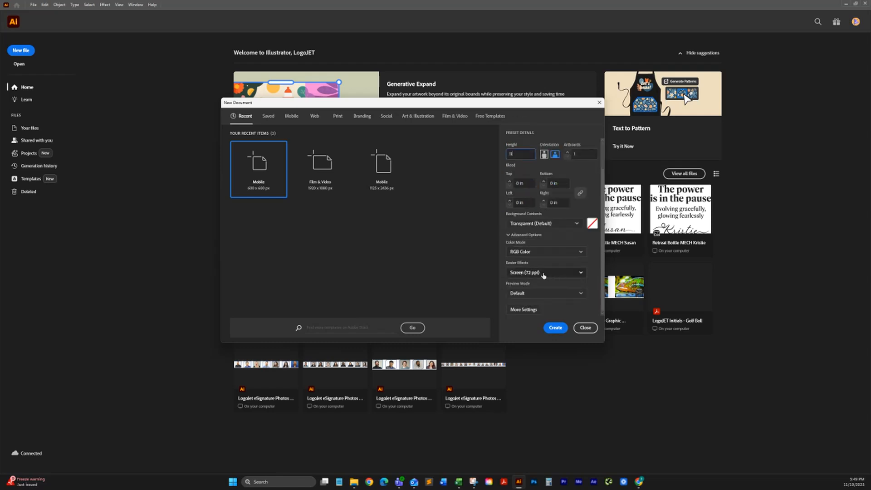
click(516, 274)
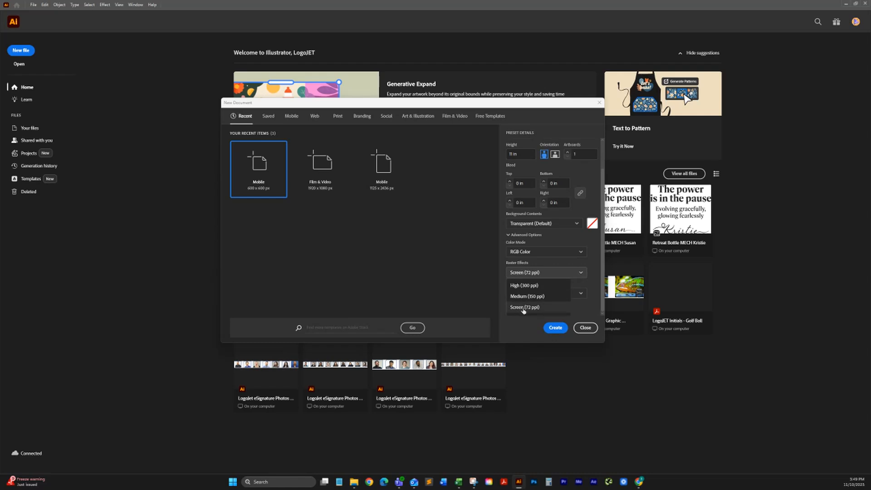
click(524, 286)
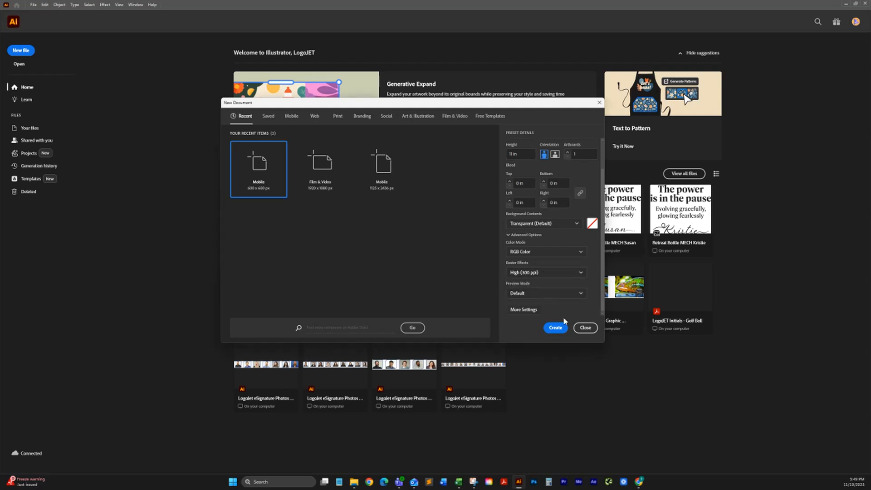
click(555, 330)
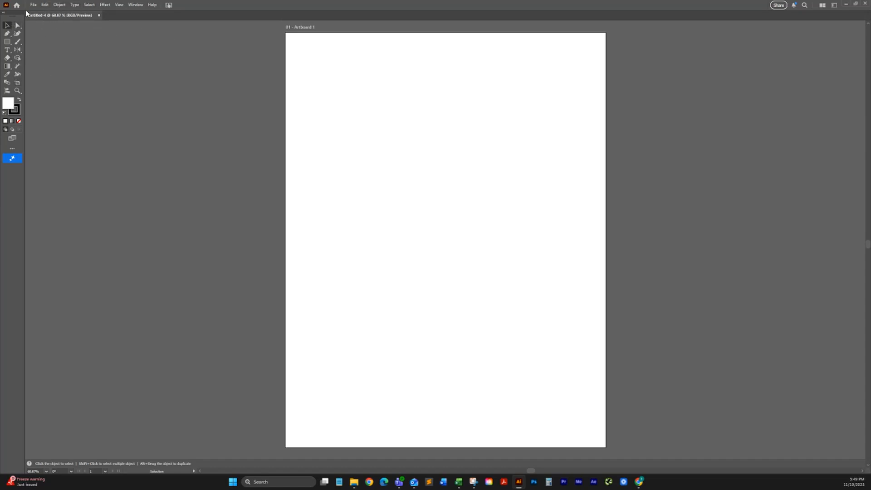
Switch the toolbar to the Advanced set and show the Control bar.
click(136, 5)
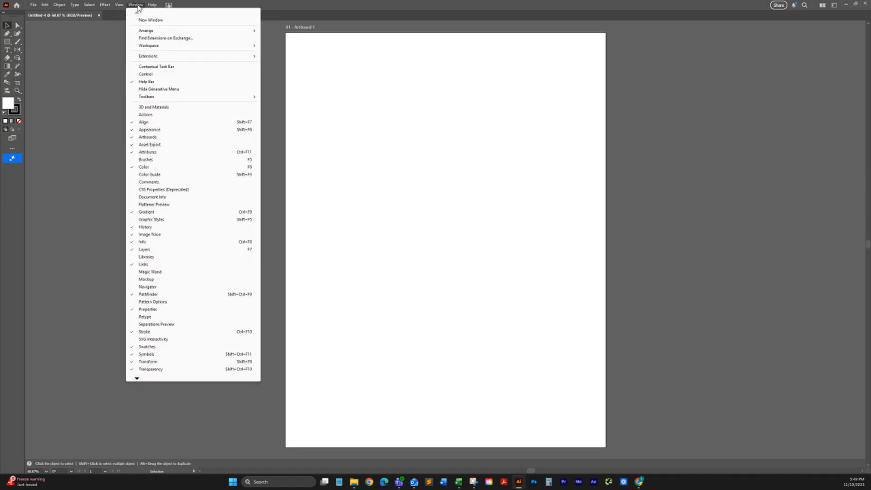
mouse_move(171, 98)
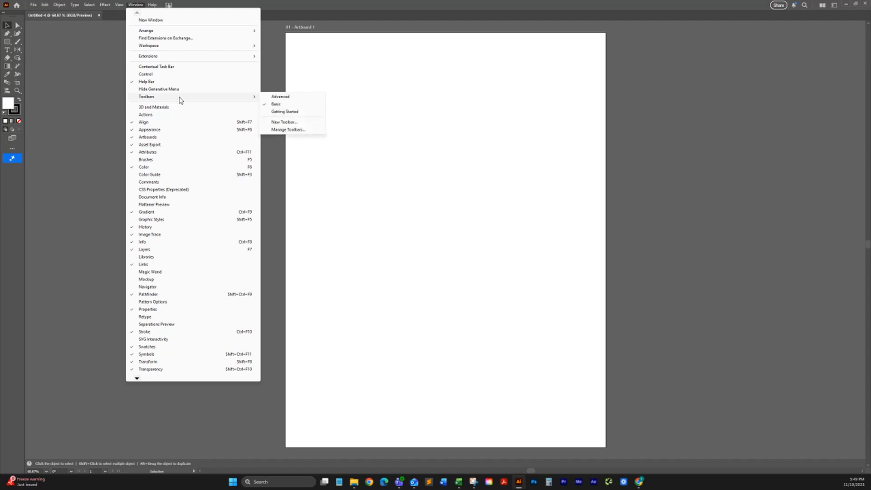
click(286, 99)
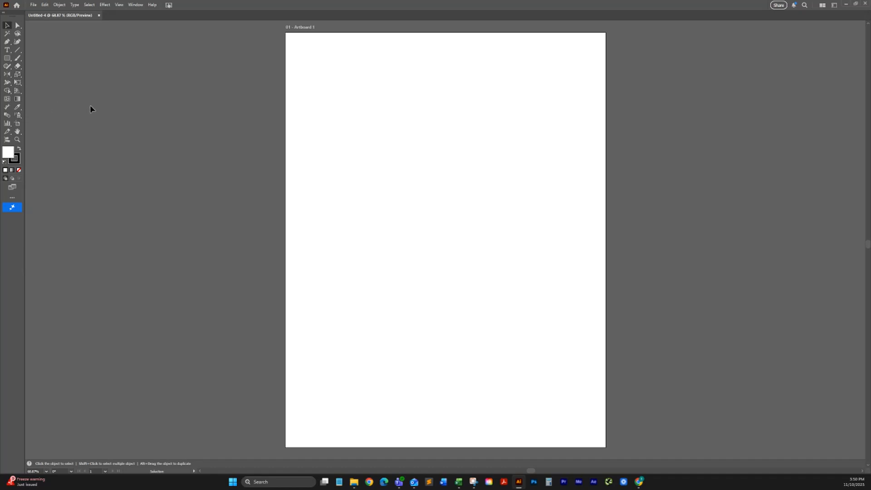
click(139, 5)
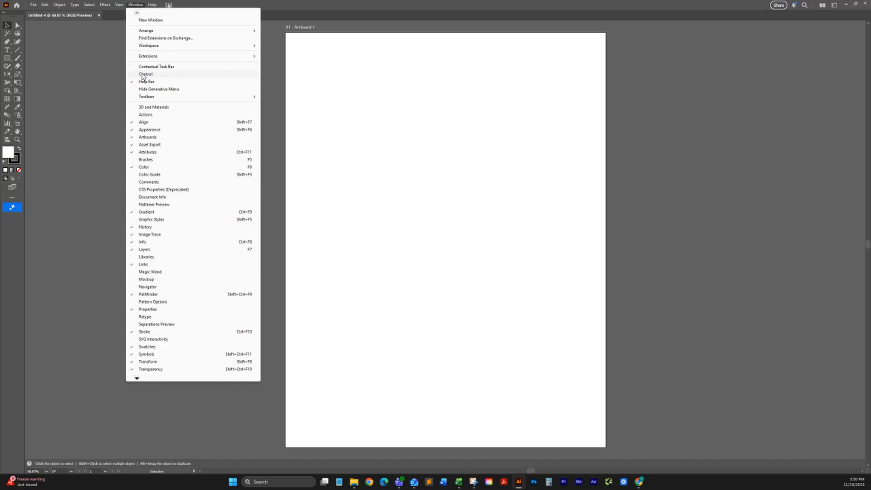
click(145, 75)
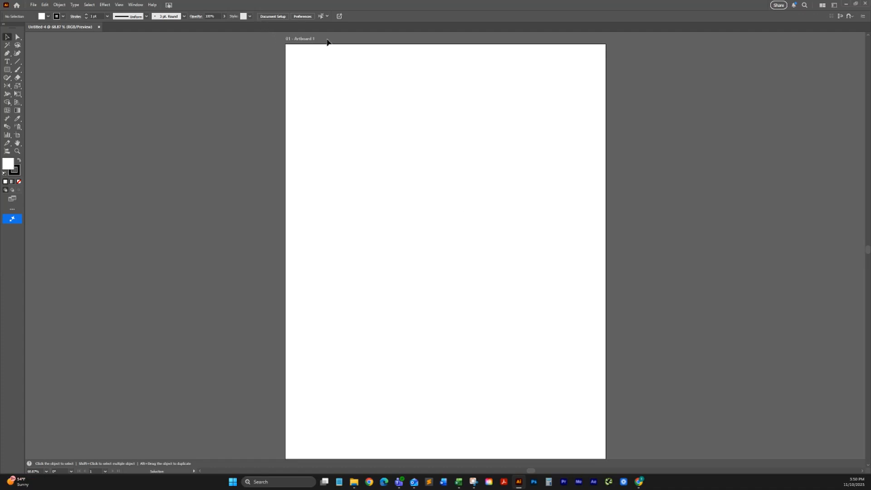
Draw a trial rectangle about 2.6 × 1.7 in across the artboard's left edge, move it fully onto the artboard and delete it.
drag(439, 313, 396, 288)
scroll(381, 301, down, 1)
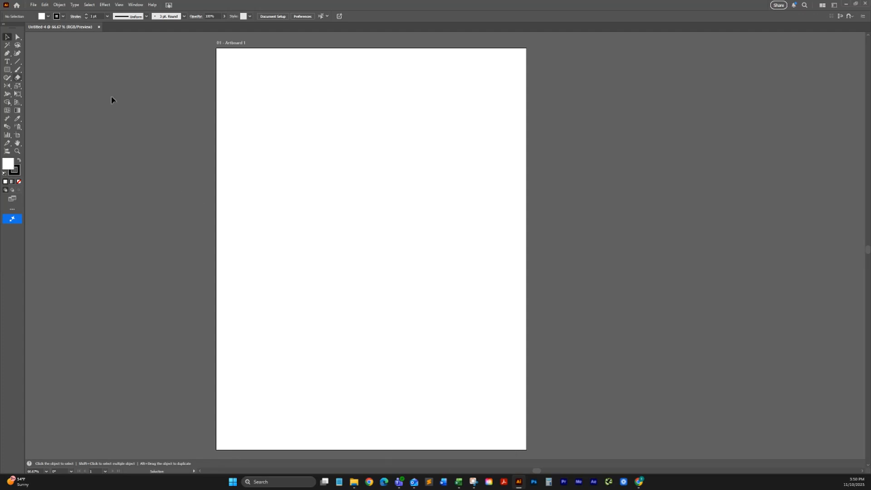
click(6, 69)
drag(187, 112, 280, 173)
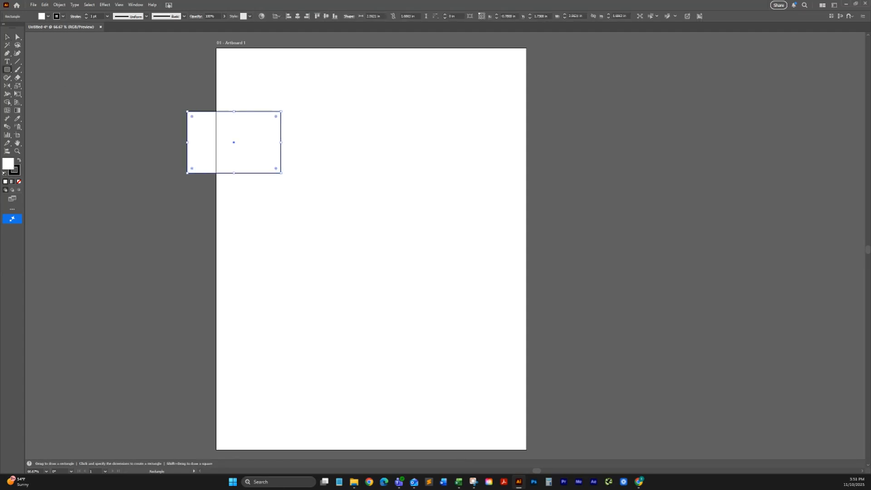
click(7, 38)
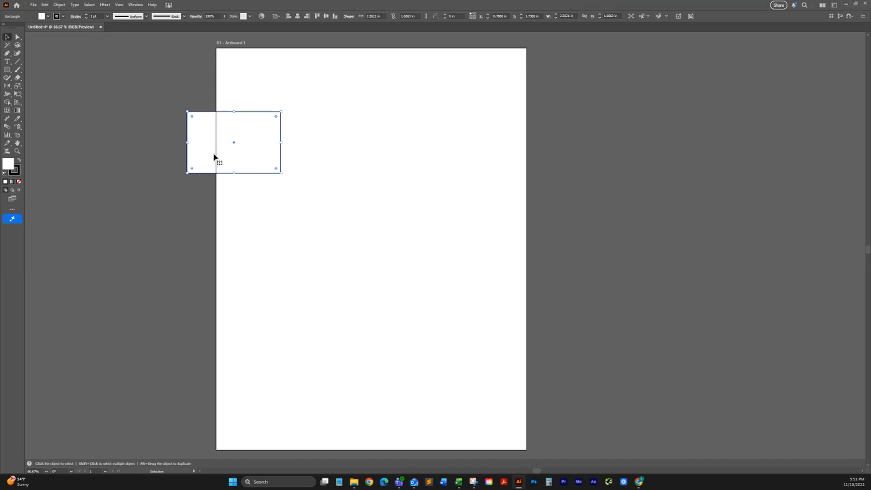
drag(224, 142, 265, 145)
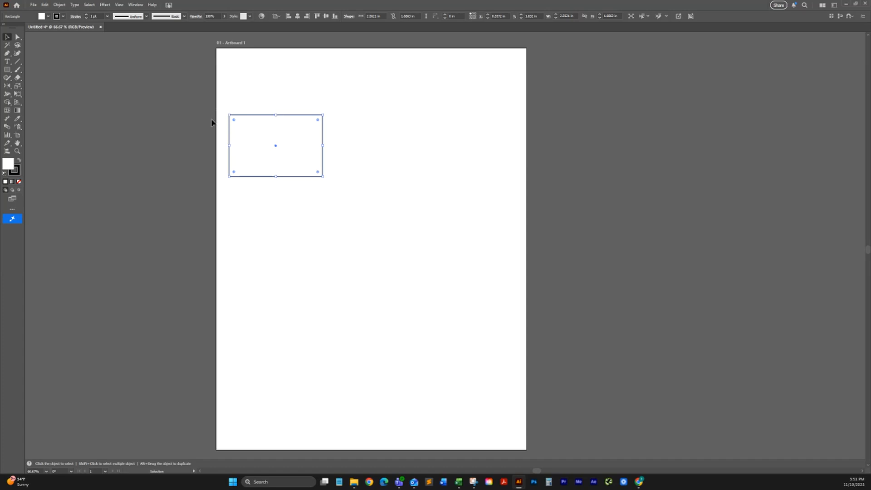
key(Delete)
With the Artboard tool active, open the artboard list as a floating panel and add a second artboard beside the first.
drag(414, 126, 295, 125)
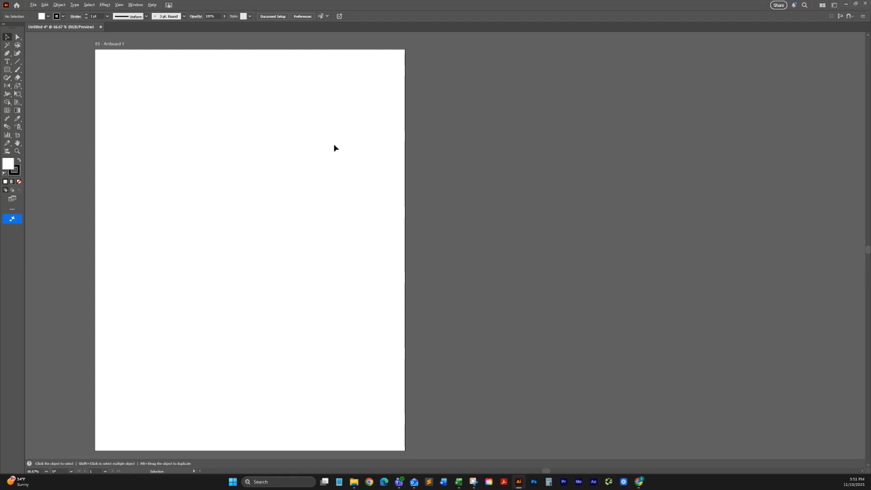
scroll(334, 145, down, 1)
drag(492, 150, 420, 154)
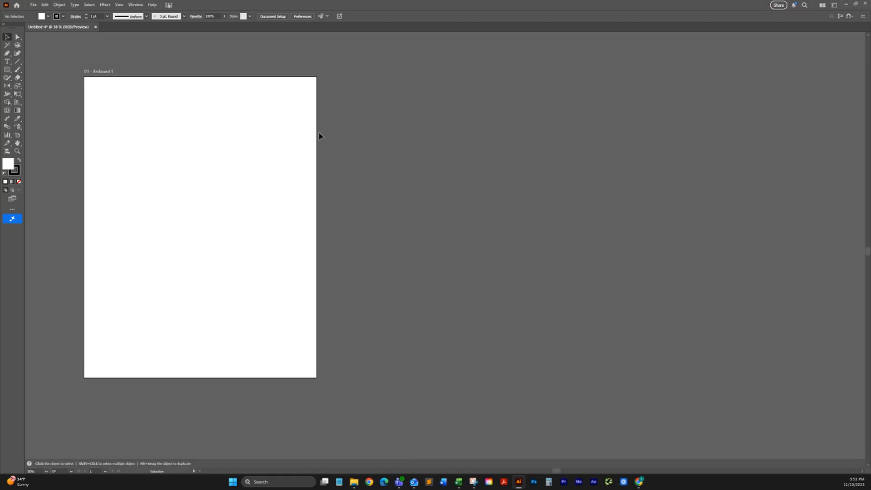
key(ctrl)
key(shift+o)
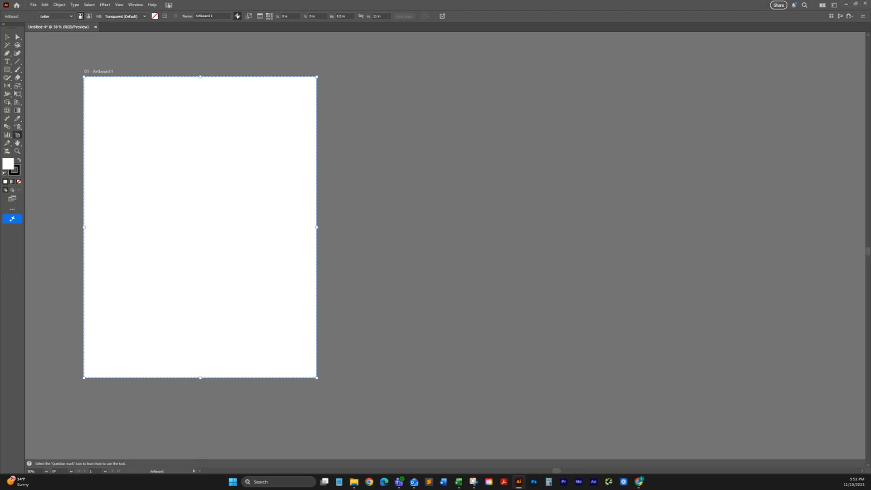
drag(870, 102, 697, 95)
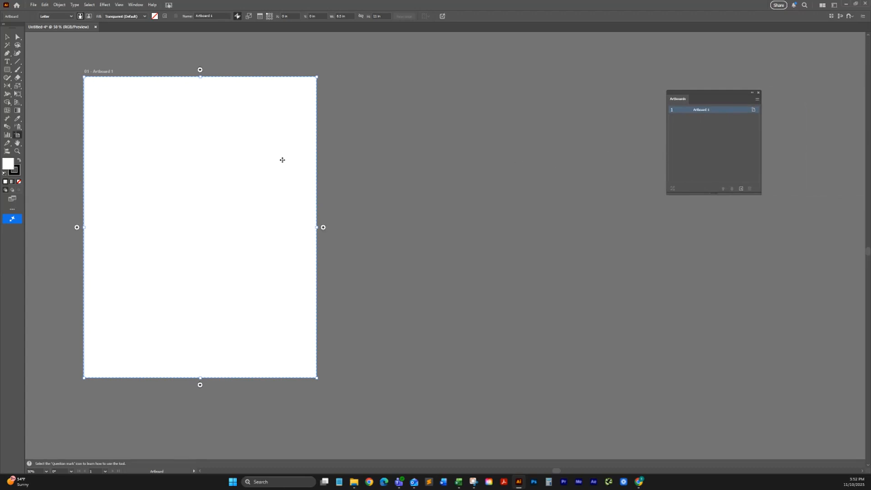
click(741, 188)
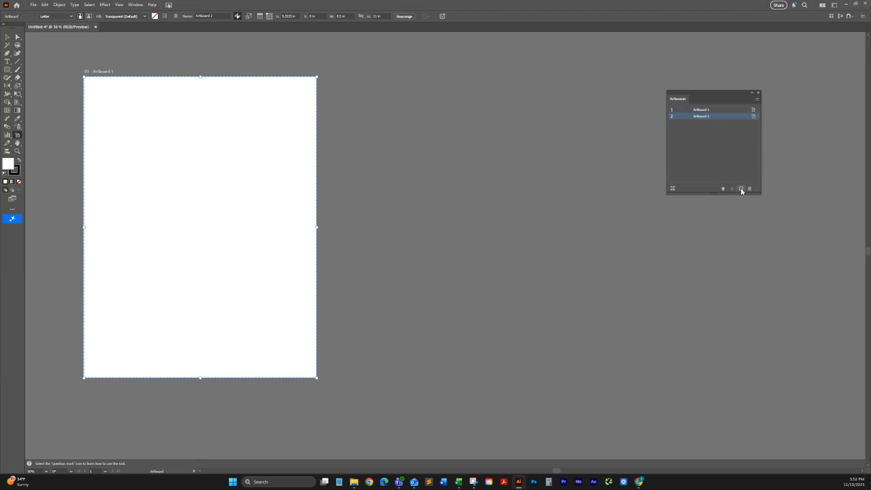
click(389, 205)
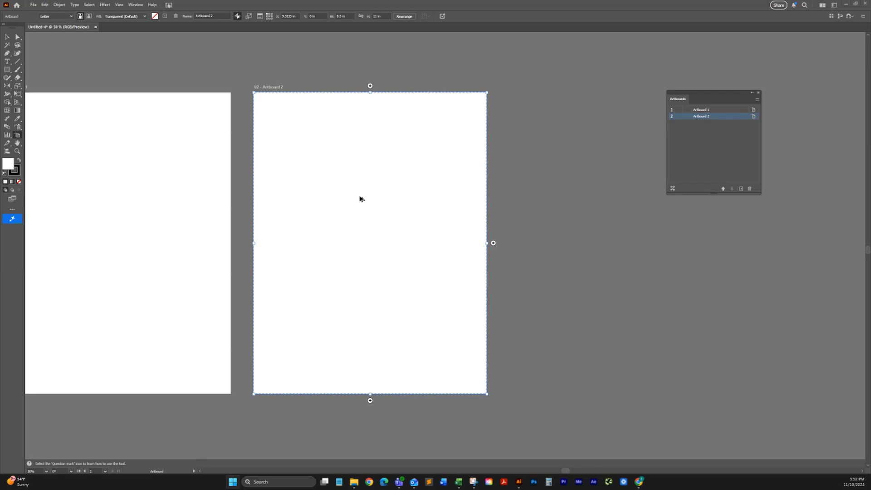
Duplicate the second artboard to its right, nudge the copy further right and move the floating Artboards panel off it.
drag(329, 194, 583, 192)
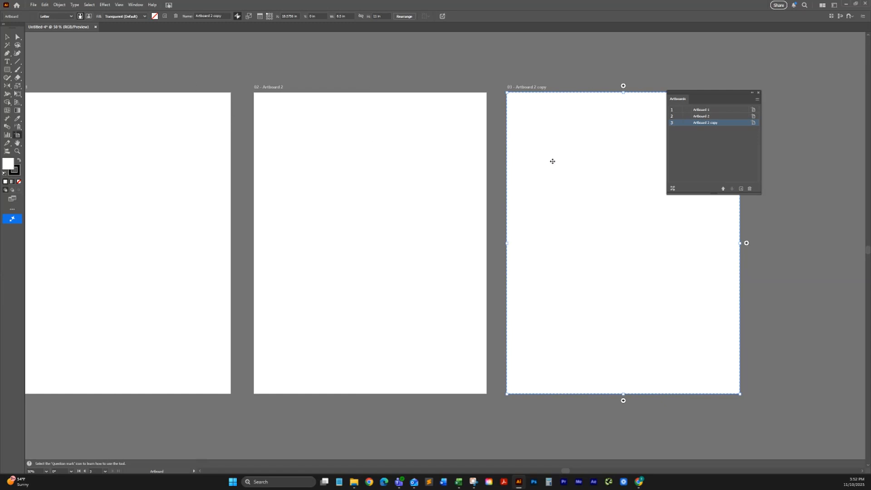
key(Right)
key(Right)
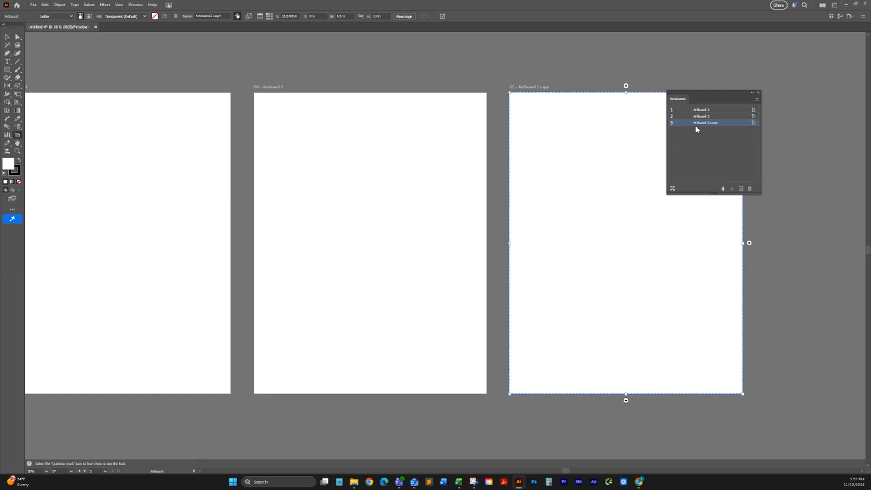
drag(689, 98, 780, 78)
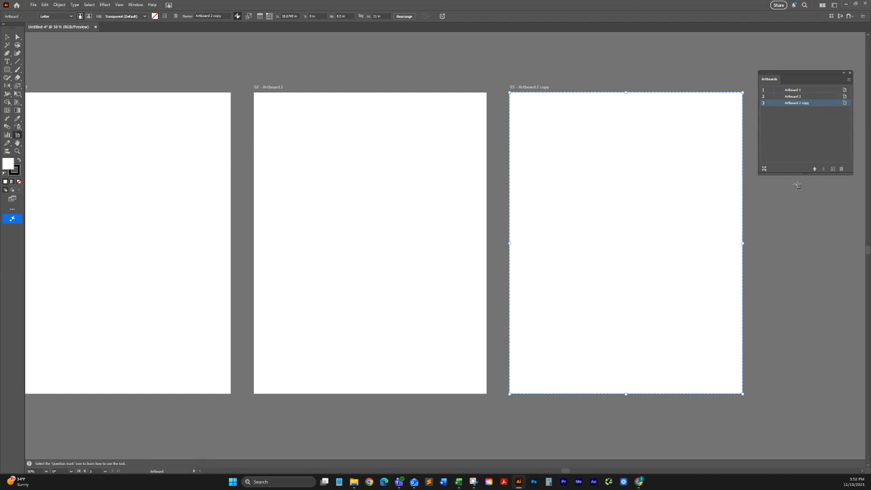
drag(349, 208, 423, 205)
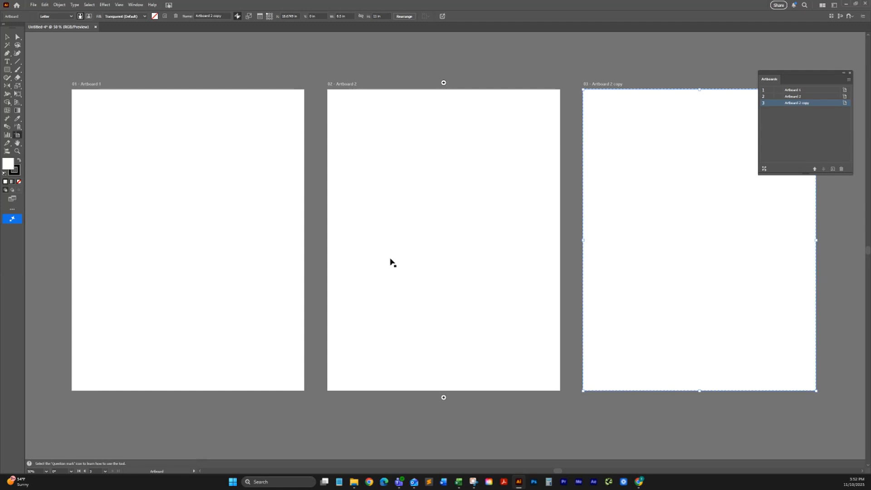
Shrink Artboard 2 to about 6.3 × 5.3 in and its copy to about 5 × 6.8 in, placing the copy closer beside it.
click(462, 336)
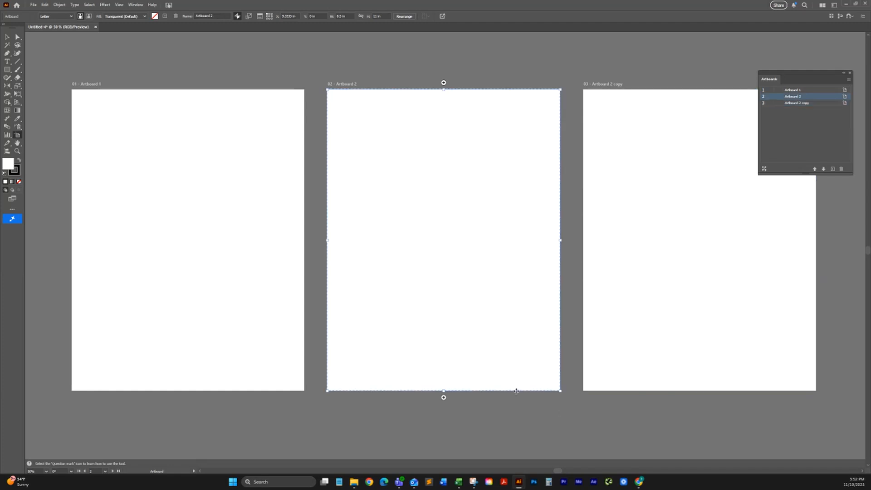
drag(561, 391, 501, 234)
click(777, 346)
drag(817, 393, 720, 276)
drag(664, 210, 594, 291)
drag(586, 247, 585, 195)
click(257, 117)
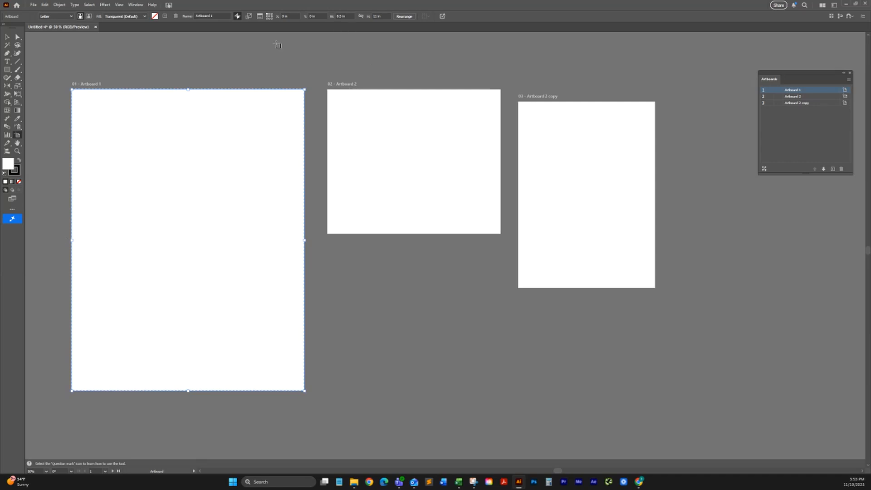
click(361, 115)
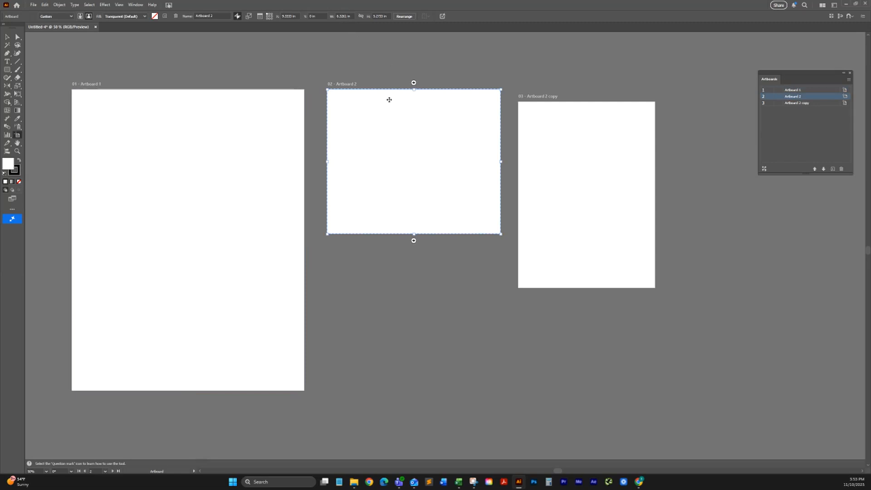
Shorten the third artboard to about 4.9 × 4.1 in and move it up roughly level with the second one's top edge.
click(590, 184)
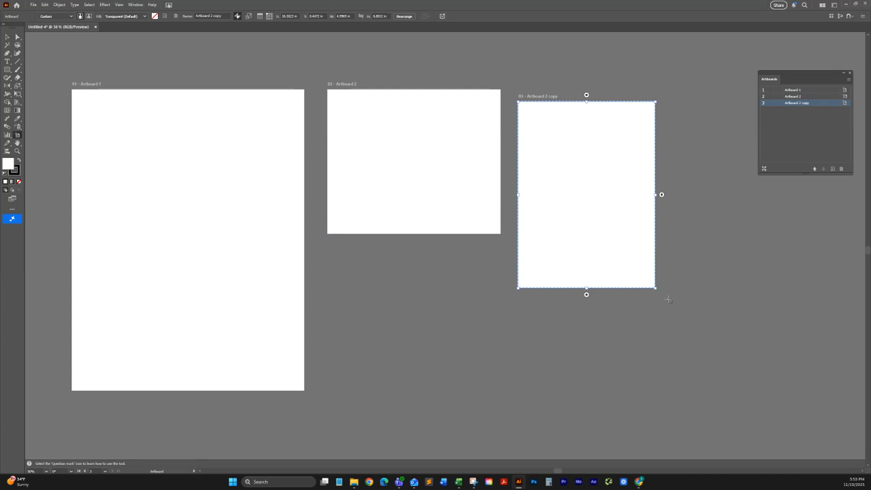
drag(658, 292, 665, 254)
key(ctrl+z)
drag(657, 290, 652, 213)
drag(604, 183, 606, 173)
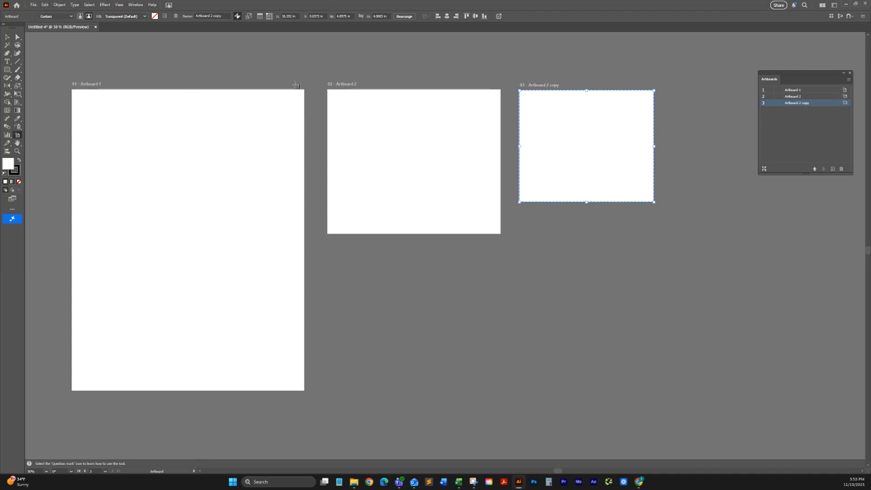
click(34, 5)
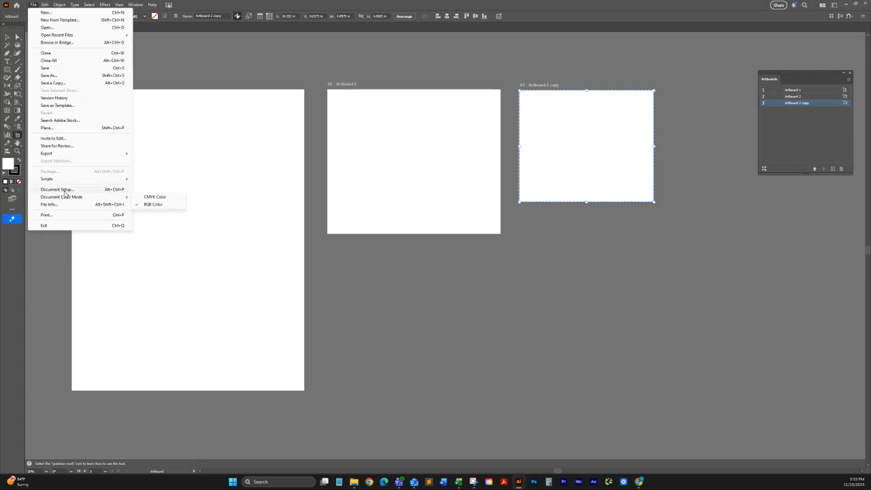
mouse_move(68, 200)
mouse_move(46, 7)
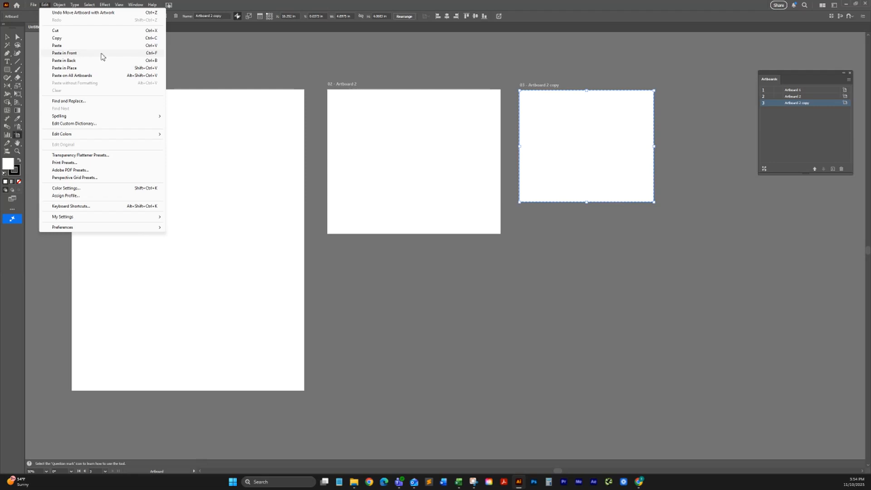
Leave artboard editing and draw an orange-filled rectangle about 3.7 × 3.2 in on the upper part of Artboard 1.
click(8, 37)
key(m)
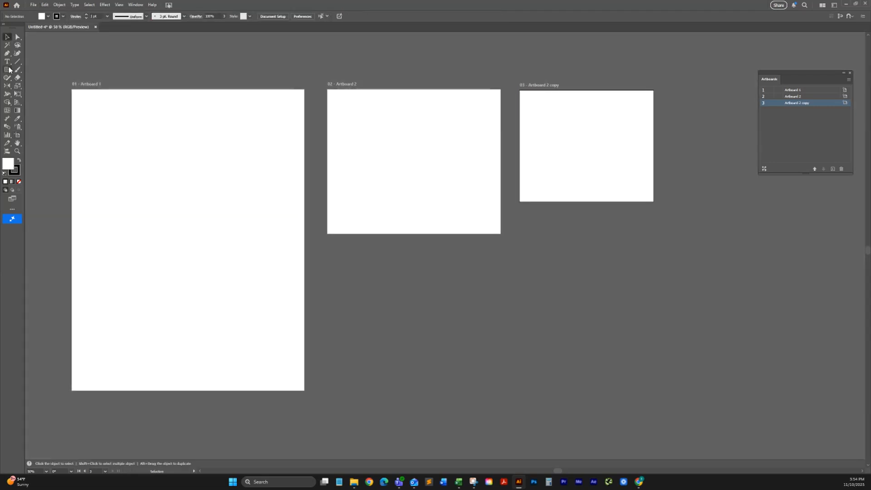
drag(93, 130, 194, 217)
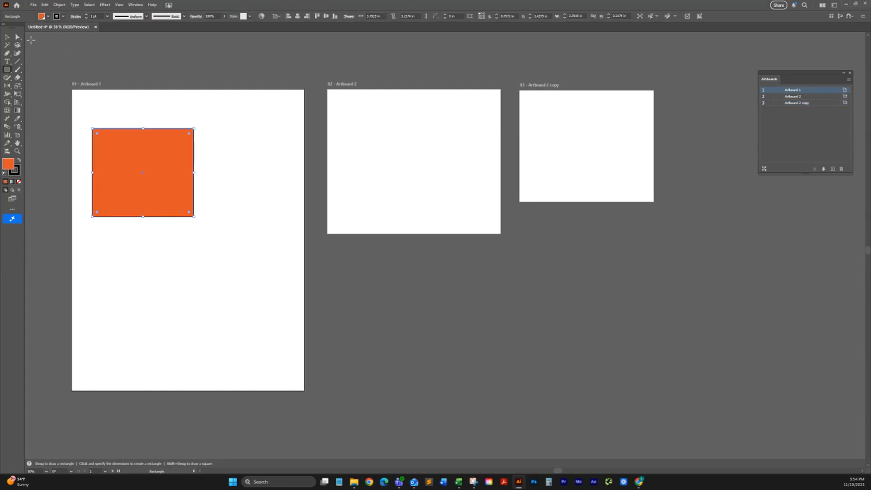
Copy the orange rectangle, paste it and move the copy beside the original so it straddles Artboard 1's right edge.
click(6, 39)
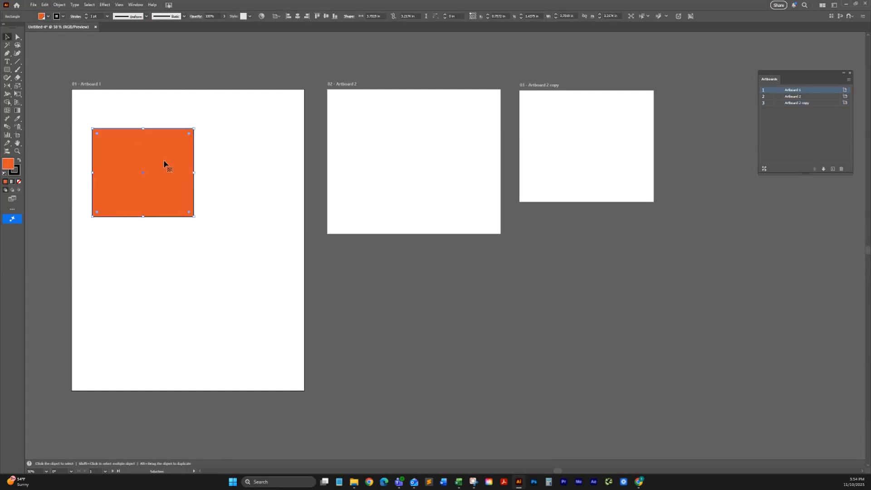
click(56, 5)
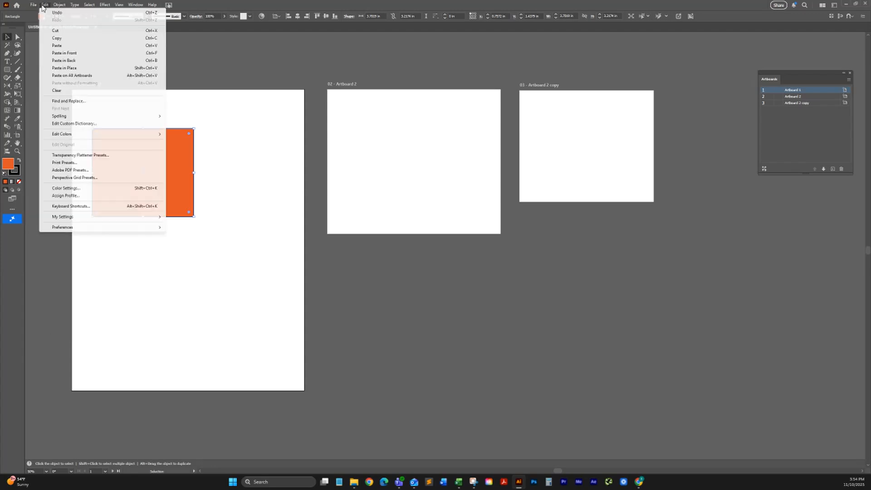
click(57, 38)
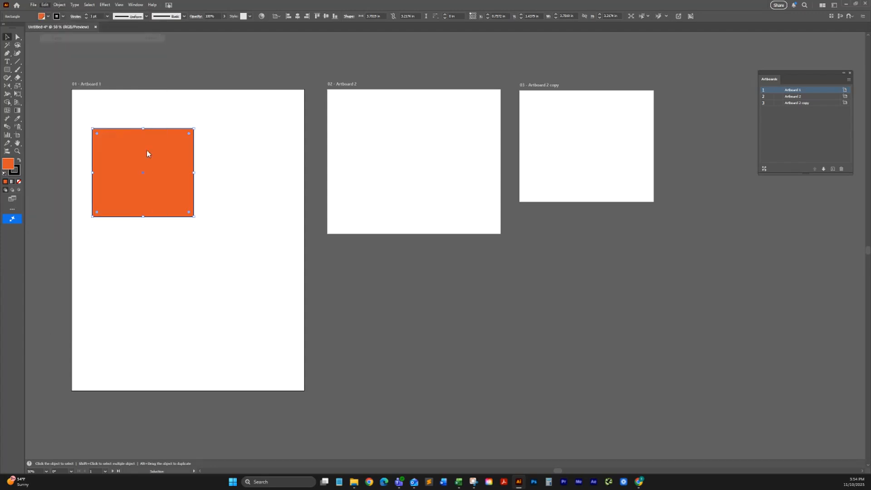
key(a)
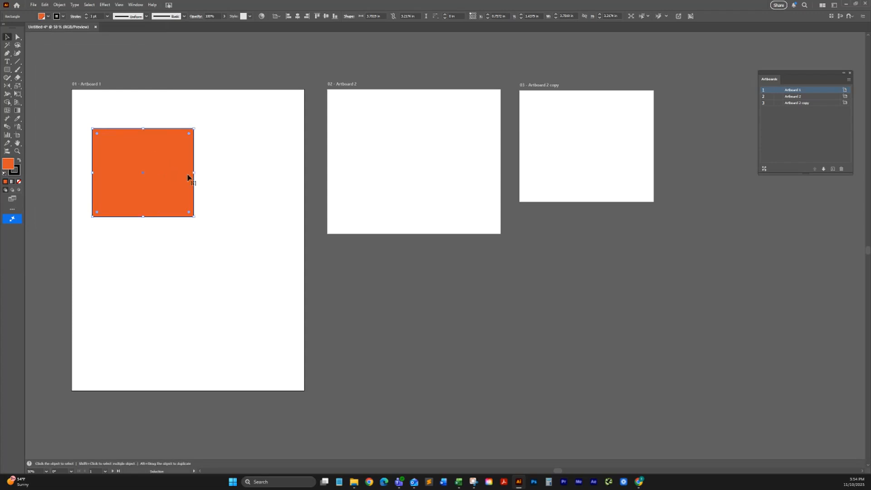
key(v)
key(ctrl+v)
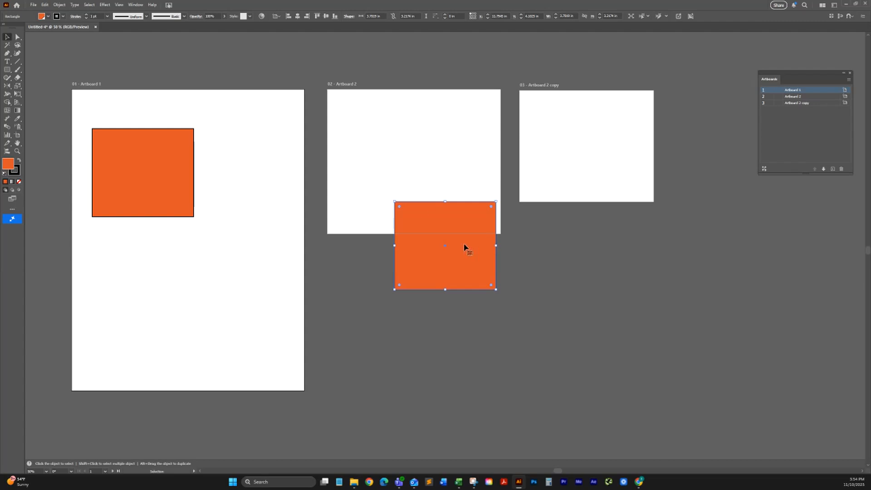
drag(474, 236, 303, 181)
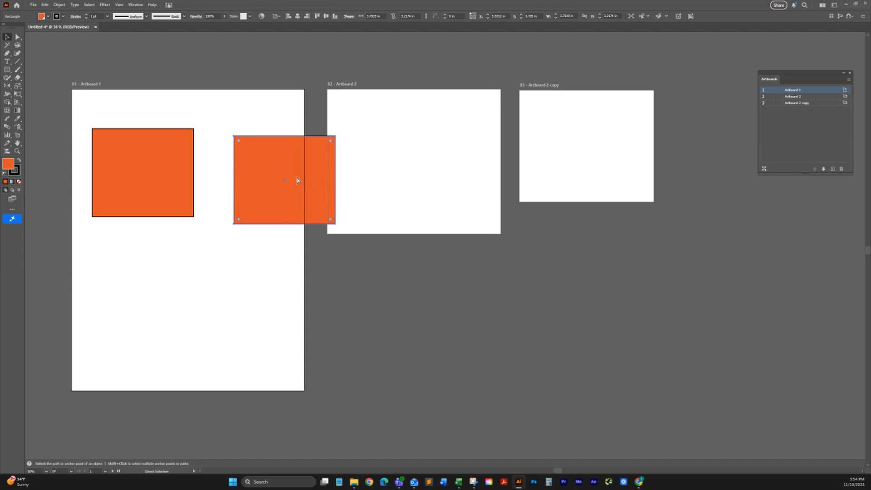
Undo the copy's move and the paste, leaving only the original rectangle.
key(ctrl+z)
key(a)
key(ctrl+z)
key(v)
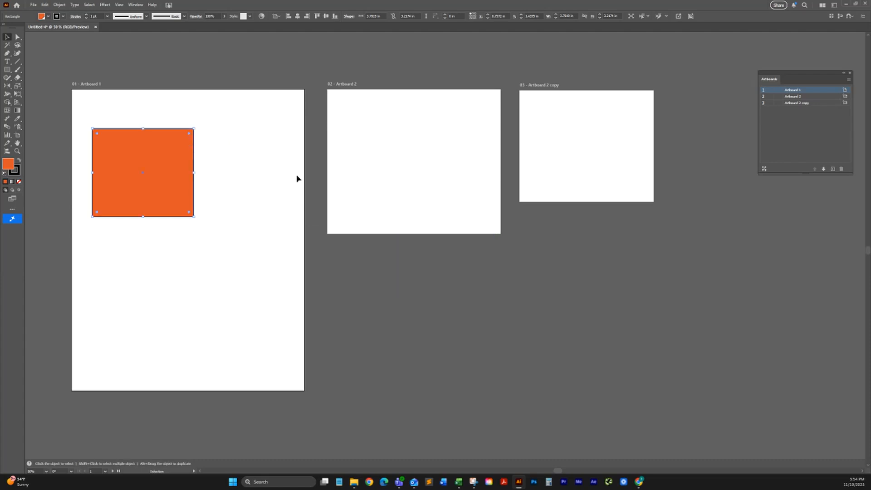
Duplicate the rectangle about 1.2 in to its right and move the copy back almost over the original.
key(a)
key(v)
click(224, 132)
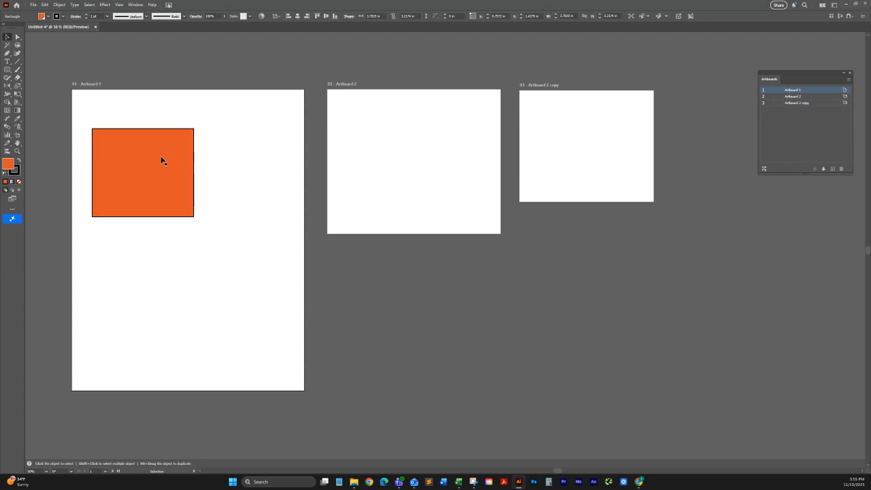
drag(124, 161, 158, 162)
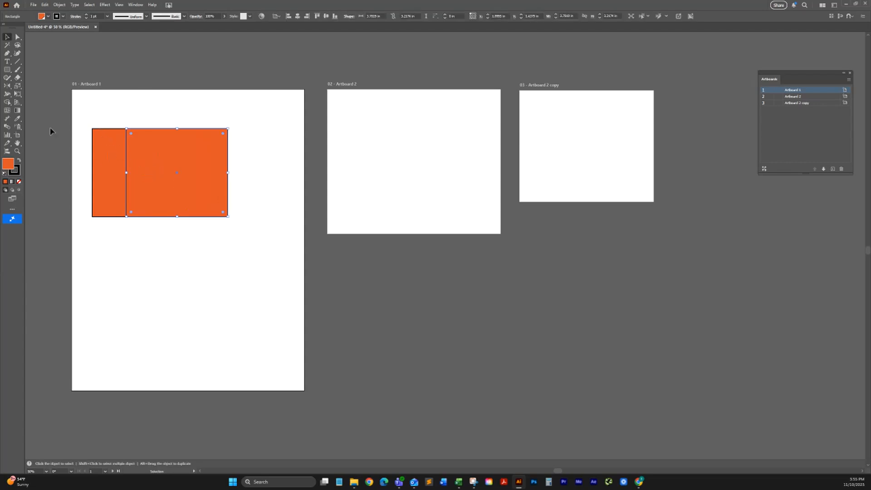
shift+click(175, 189)
click(156, 172)
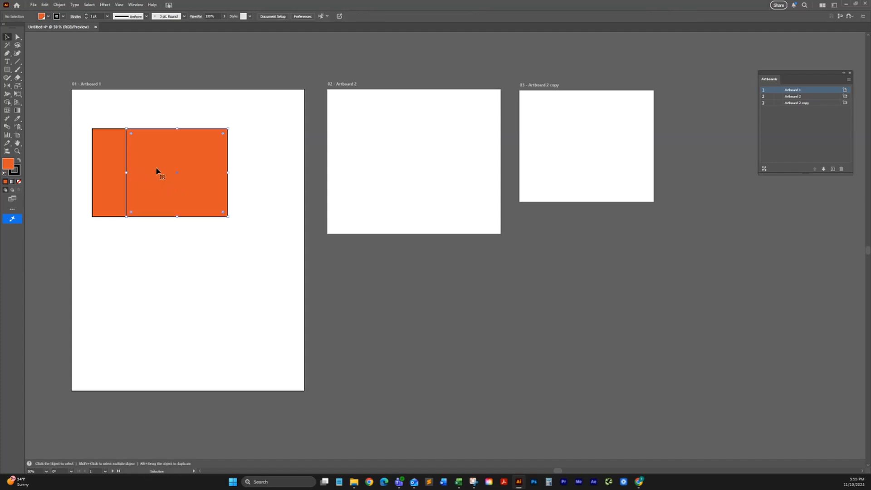
drag(173, 171, 141, 171)
Select all artwork and delete both orange rectangles.
key(ctrl+a)
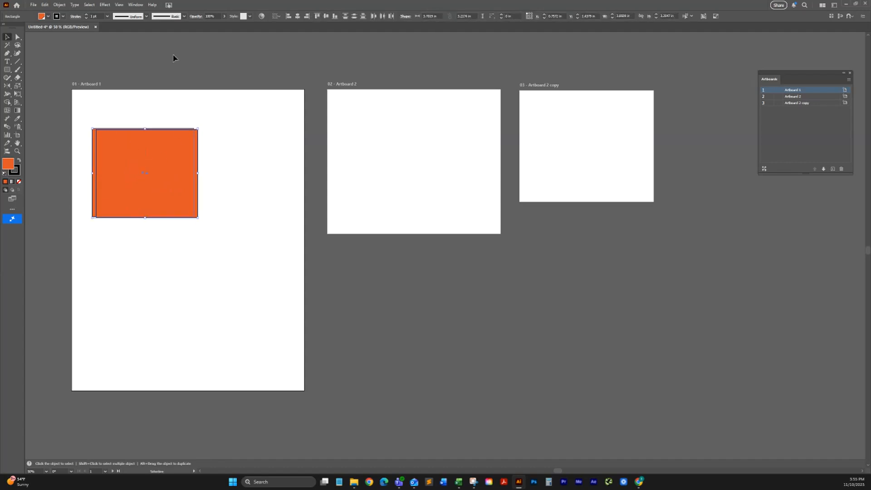
key(Delete)
Look through the available colour profiles in Assign Profile and cancel without assigning one.
click(60, 4)
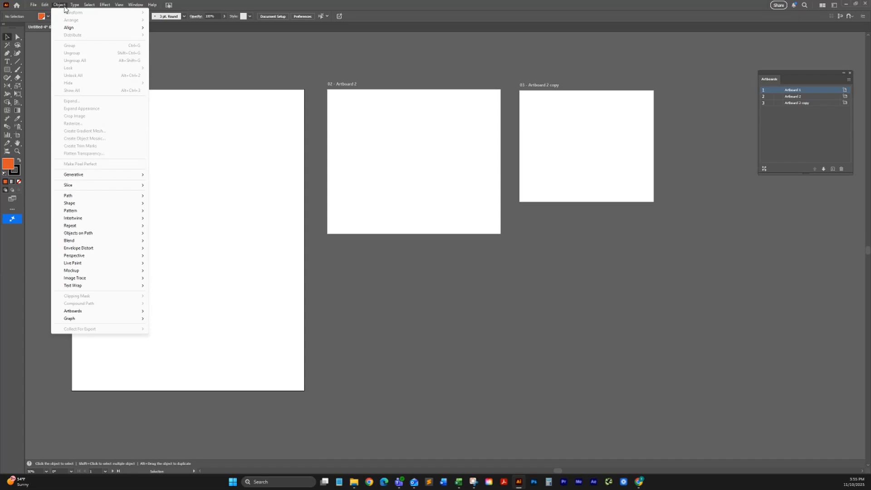
mouse_move(45, 6)
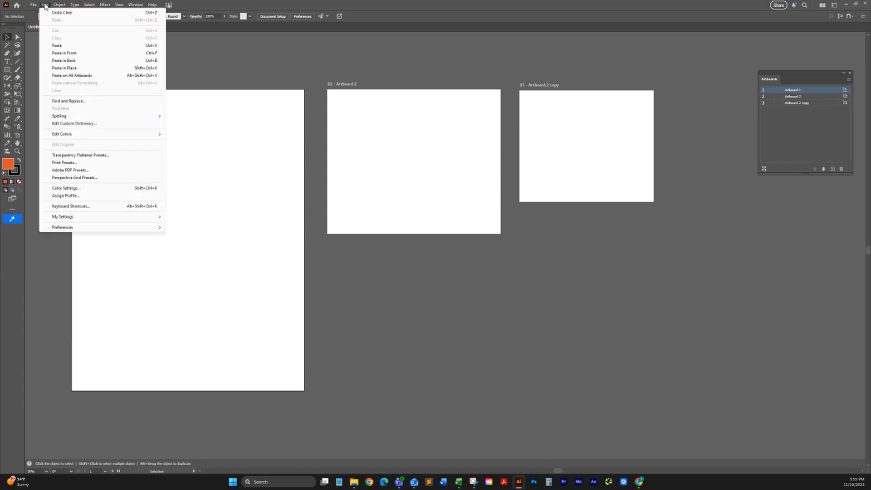
click(115, 196)
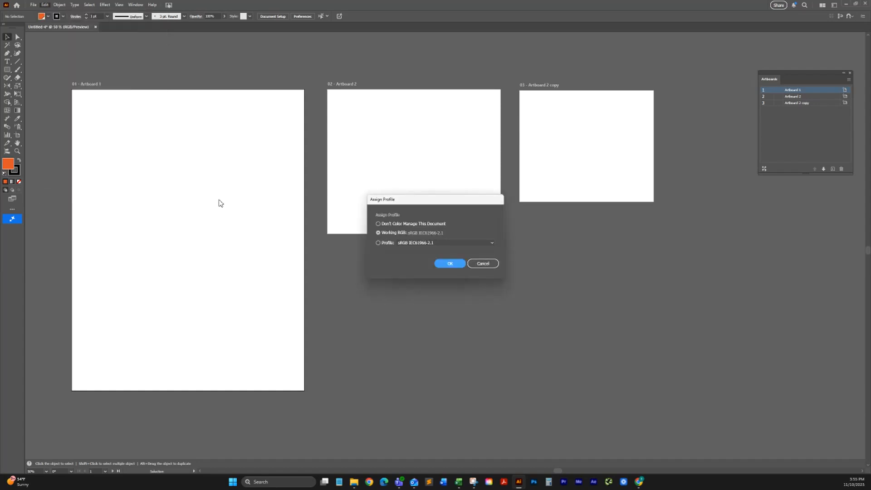
click(387, 242)
click(492, 243)
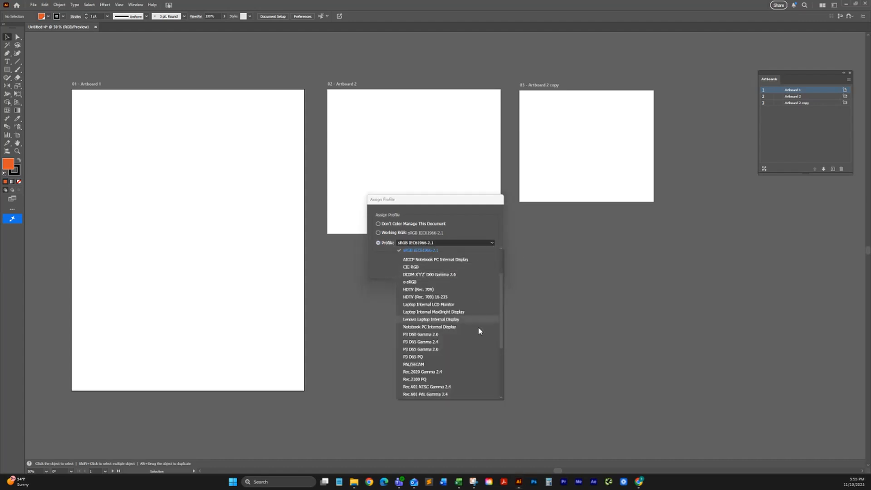
scroll(477, 331, down, 5)
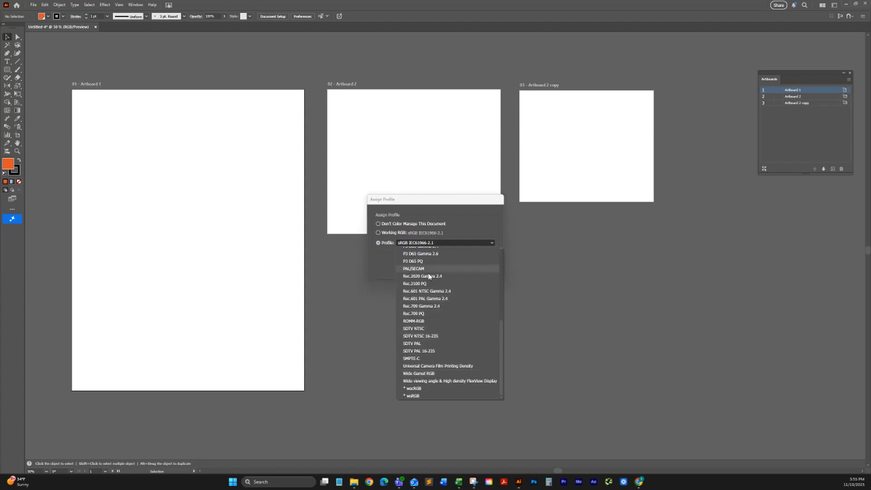
click(384, 258)
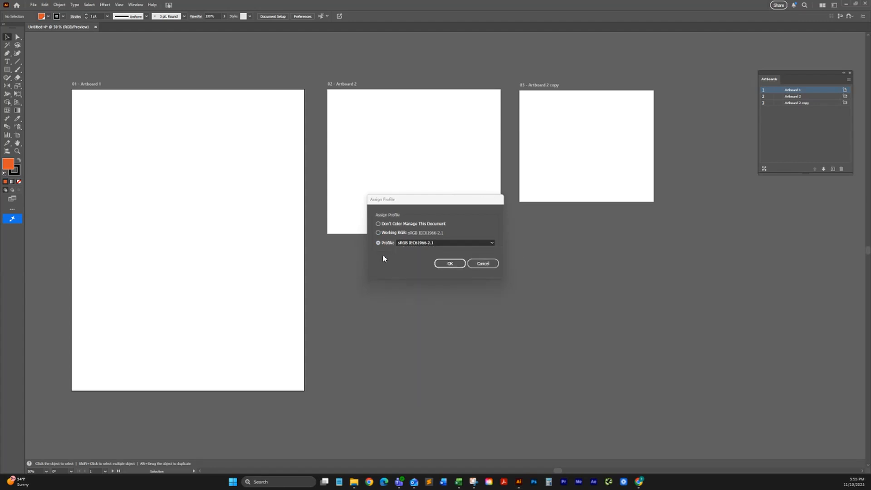
click(492, 264)
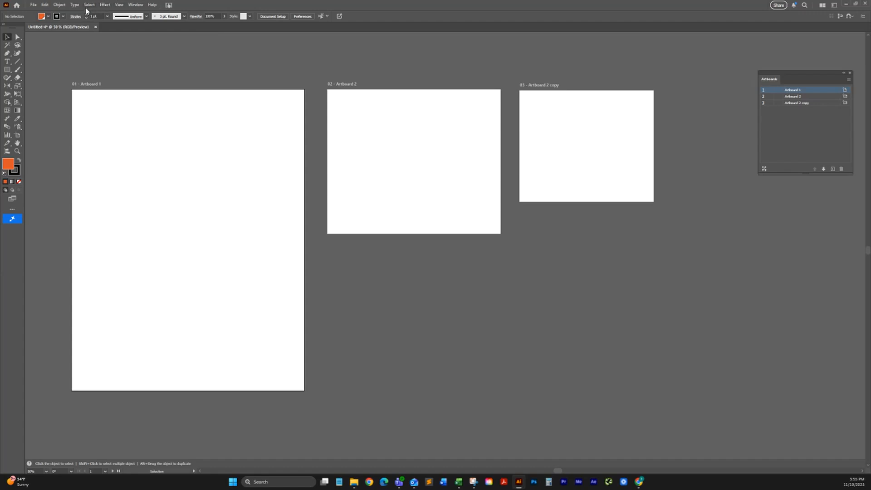
Draw three overlapping orange rectangles on Artboard 1, about 1.7 × 1.2 in, 2.3 × 2.2 in and 2.4 × 0.5 in.
click(63, 5)
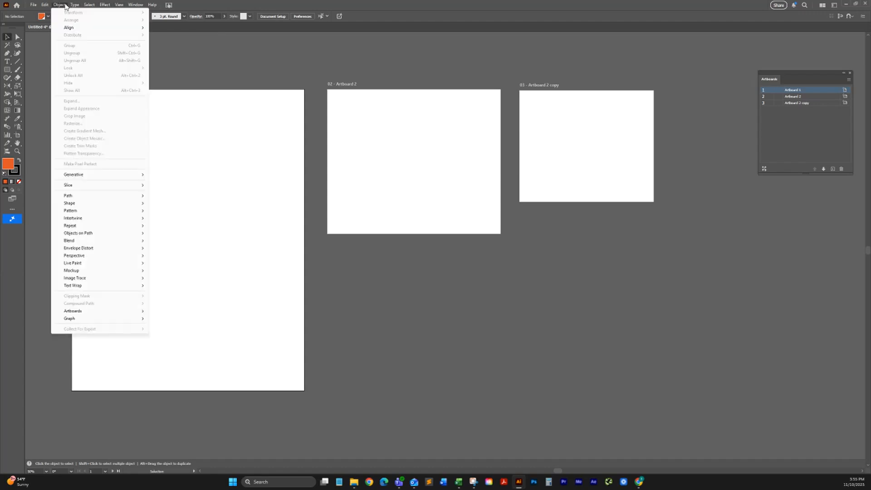
click(237, 128)
key(m)
drag(155, 154, 201, 187)
drag(238, 232, 174, 173)
mouse_move(138, 239)
mouse_down()
mouse_move(175, 226)
mouse_move(239, 224)
mouse_move(203, 224)
mouse_up()
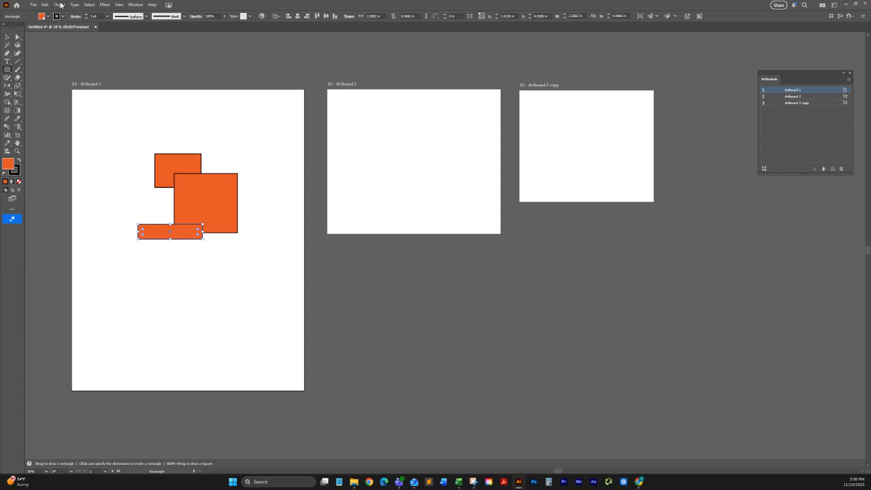
click(60, 4)
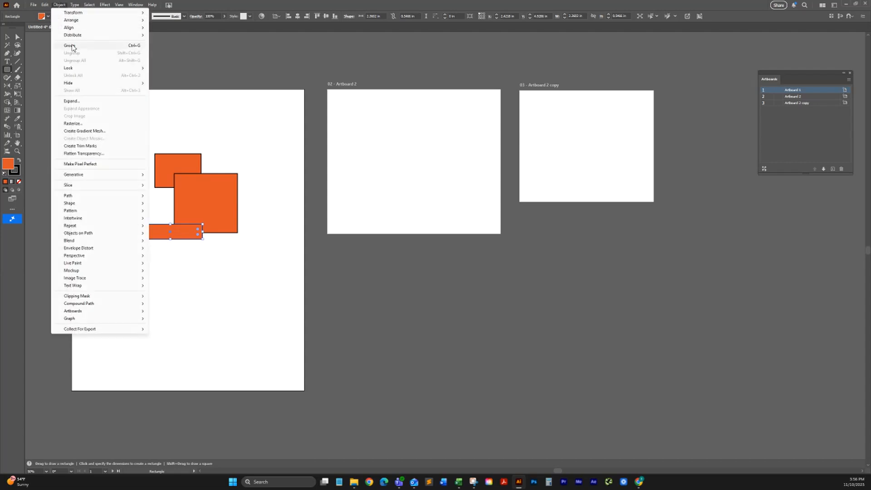
mouse_move(82, 72)
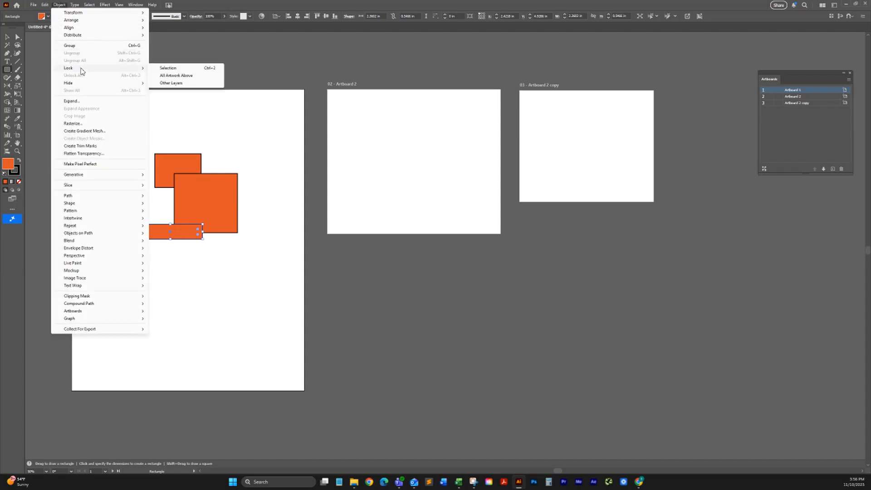
click(286, 218)
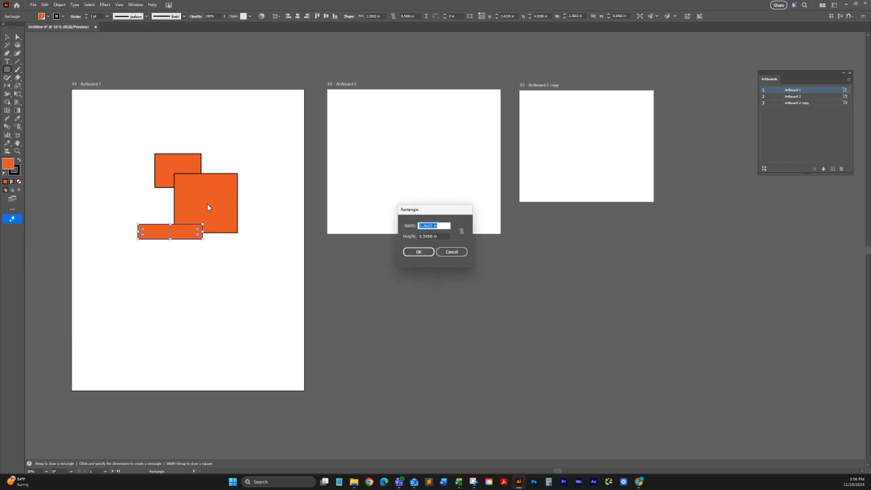
click(451, 252)
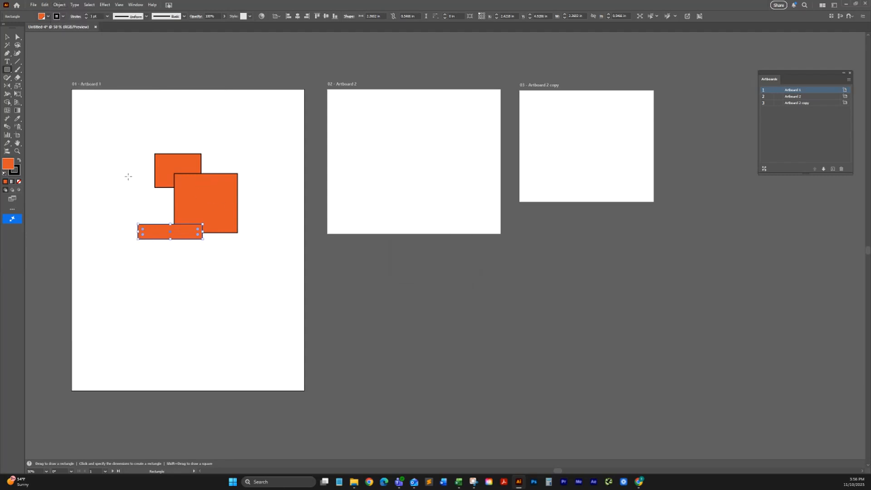
Select the wide flat rectangle together with the largest one and lock both.
click(6, 36)
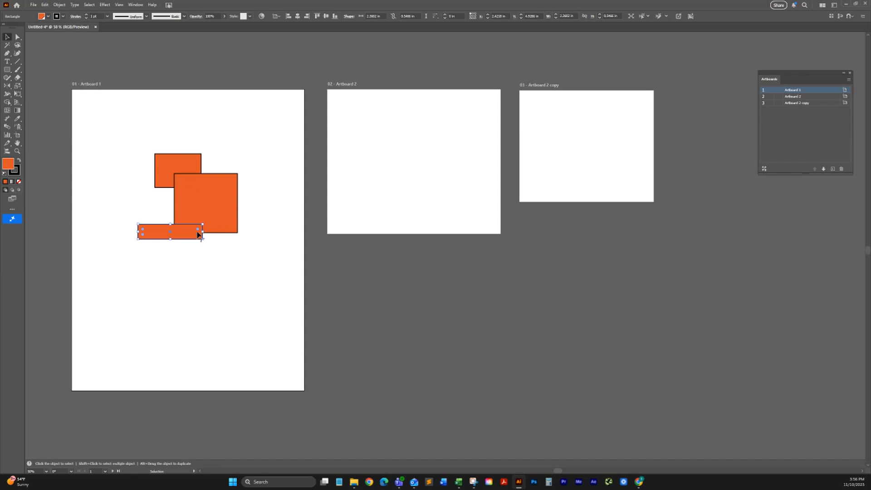
shift+click(209, 209)
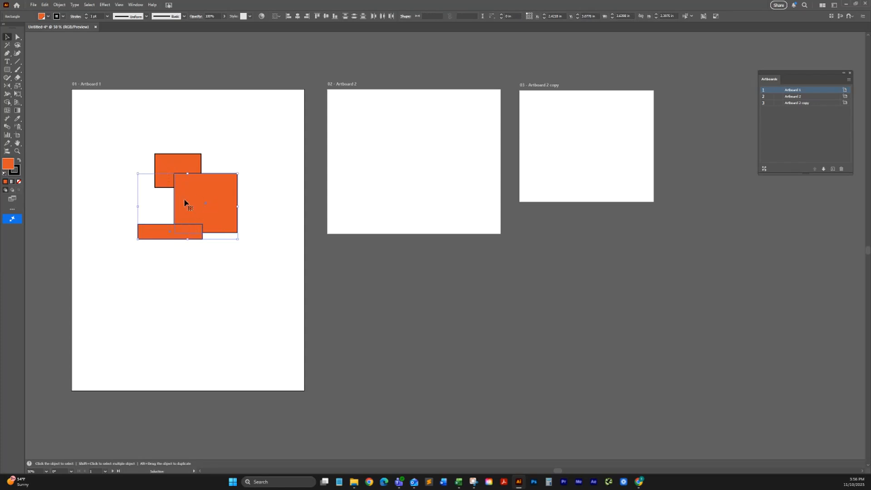
click(61, 6)
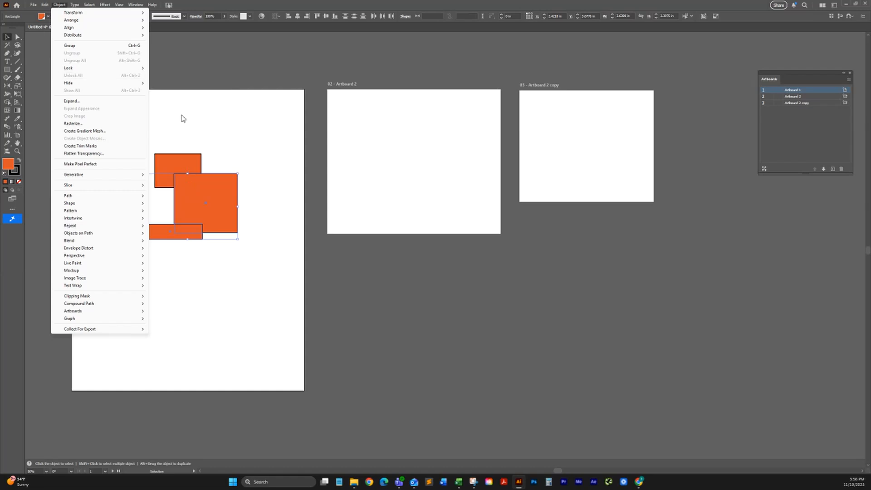
click(160, 69)
Try selecting the locked rectangles, and nudge the unlocked upper rectangle slightly down.
click(165, 180)
click(189, 215)
drag(162, 156, 162, 157)
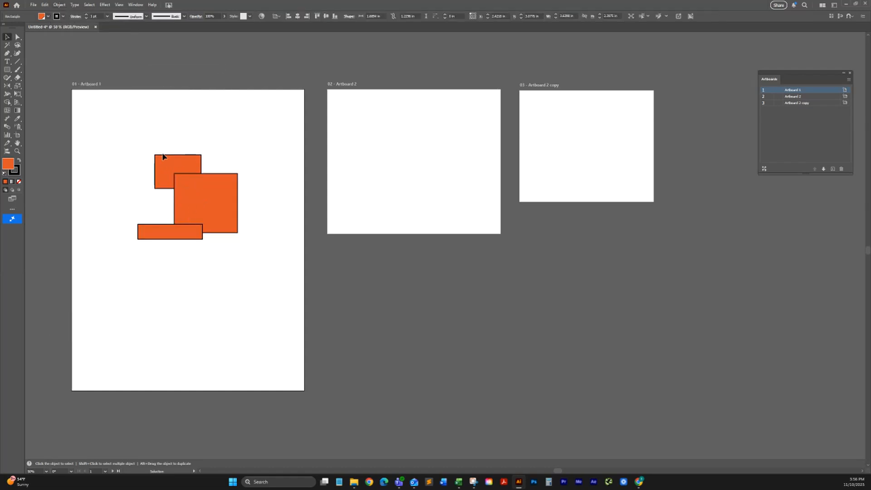
click(173, 176)
Unlock all locked rectangles and clear the selection.
click(59, 4)
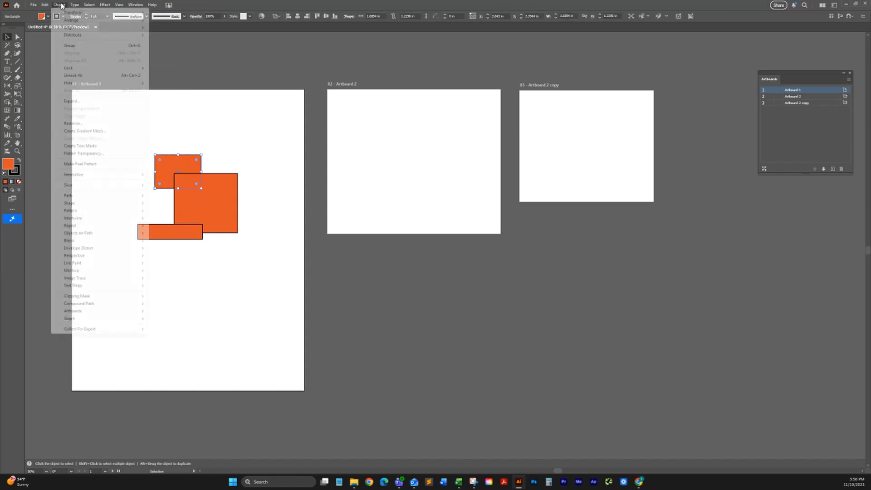
click(79, 75)
click(180, 132)
Hide the largest rectangle, select the two remaining ones and show all hidden artwork again.
click(64, 5)
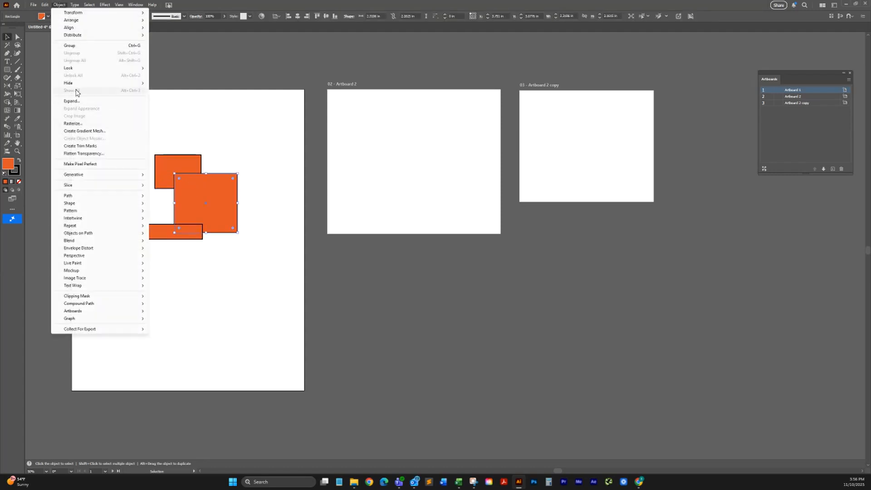
mouse_move(76, 86)
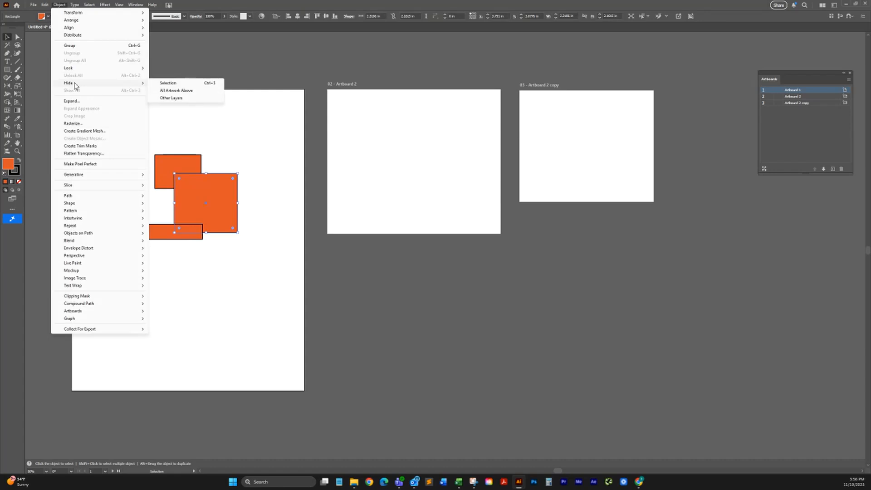
click(167, 84)
drag(129, 161, 204, 234)
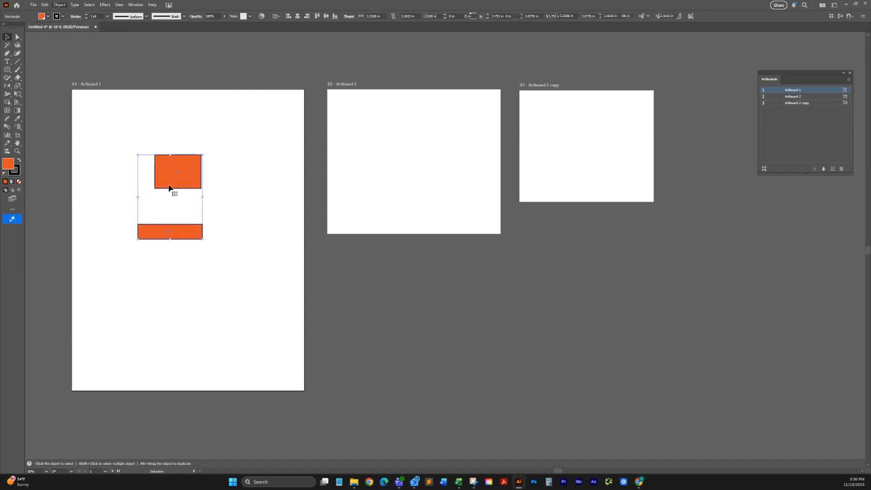
click(60, 5)
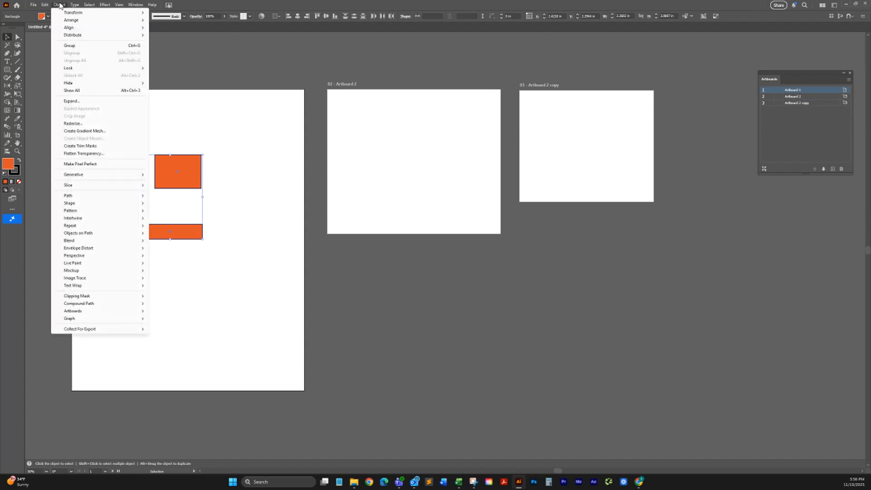
click(89, 92)
click(59, 5)
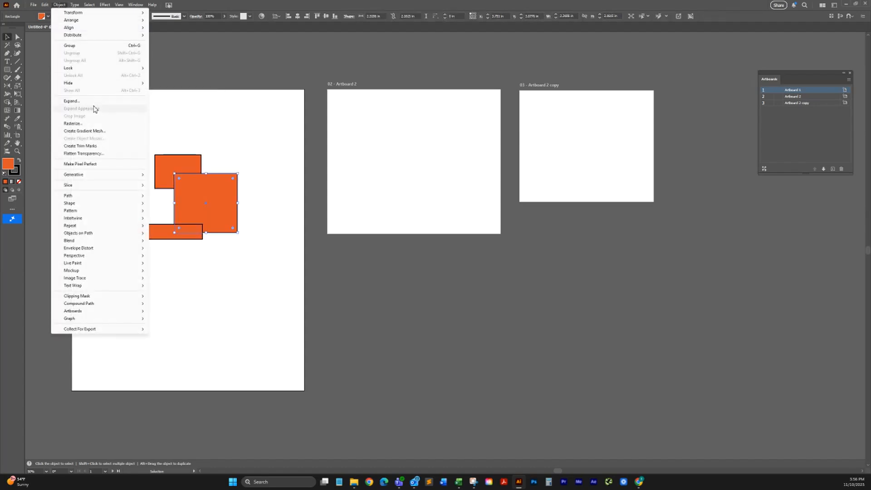
mouse_move(119, 189)
mouse_move(75, 6)
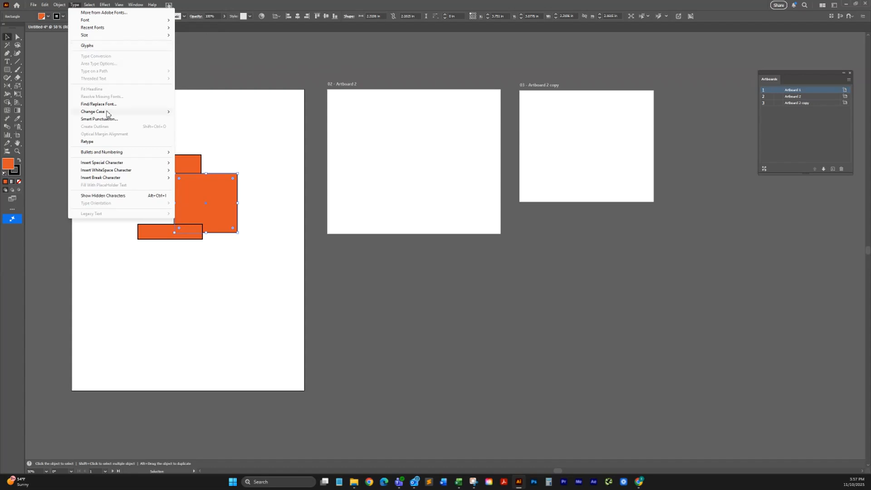
Activate the Type tool and review the type commands and the options for selecting objects with the same attributes.
click(8, 62)
click(8, 62)
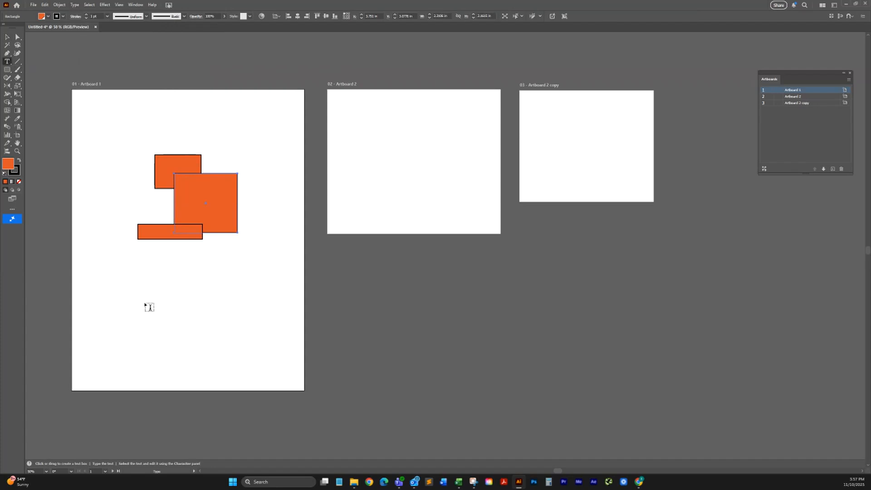
click(74, 5)
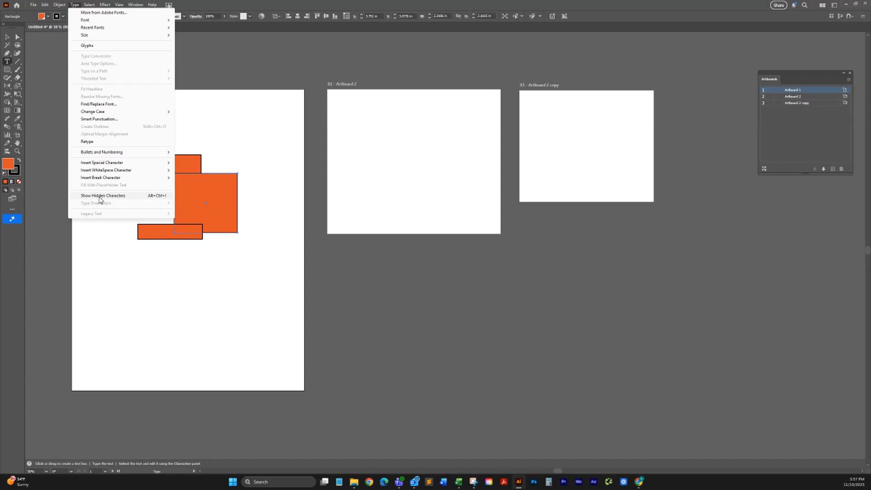
mouse_move(95, 5)
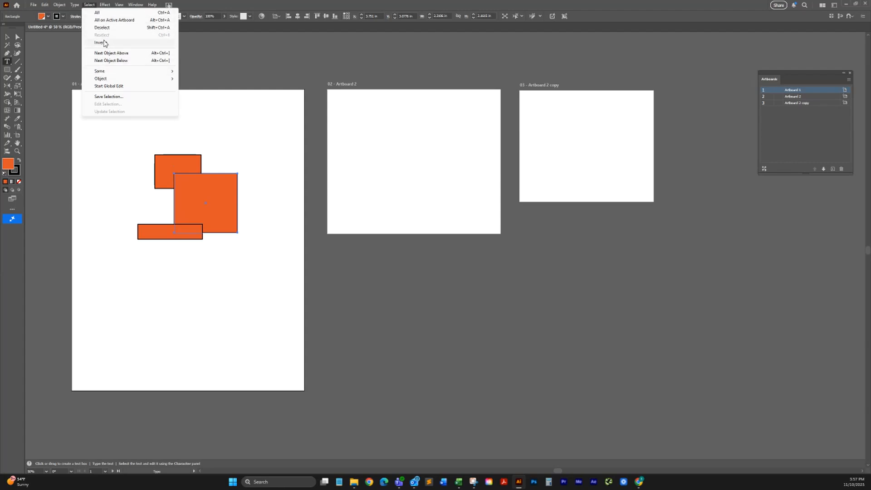
mouse_move(107, 73)
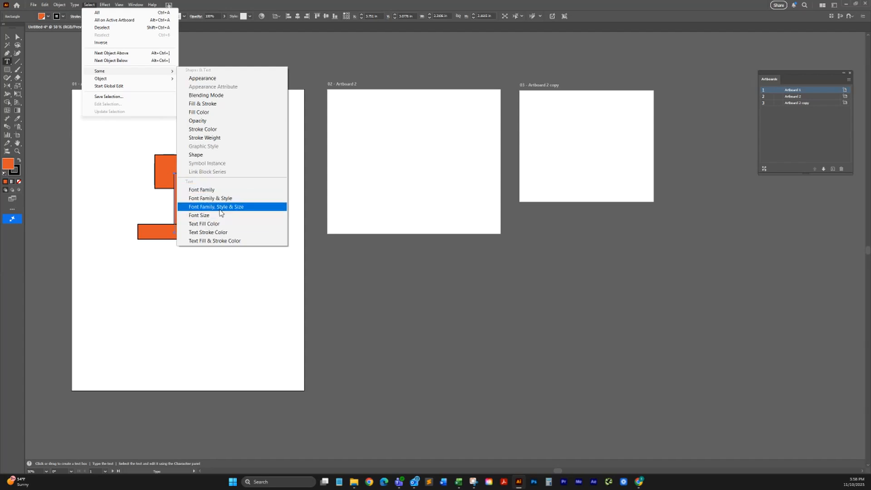
Browse the effects and try a Stylize Drop Shadow on the largest rectangle, cancelling it after the preview.
mouse_move(109, 7)
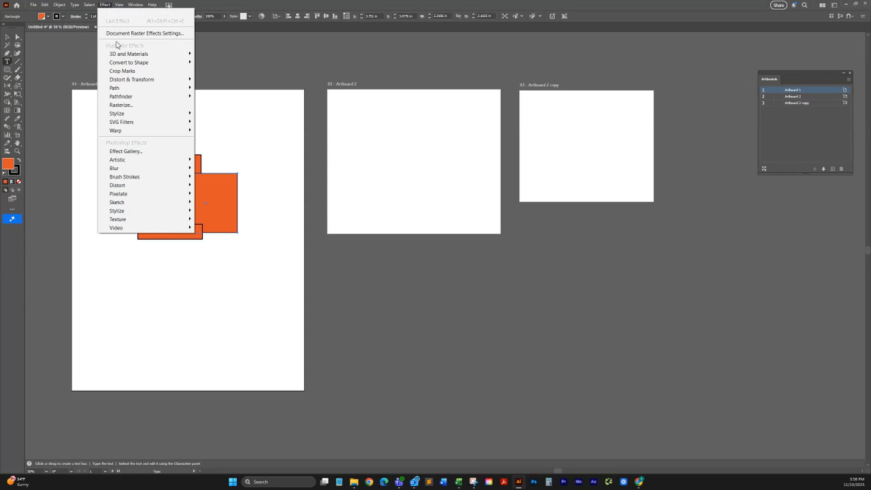
mouse_move(120, 66)
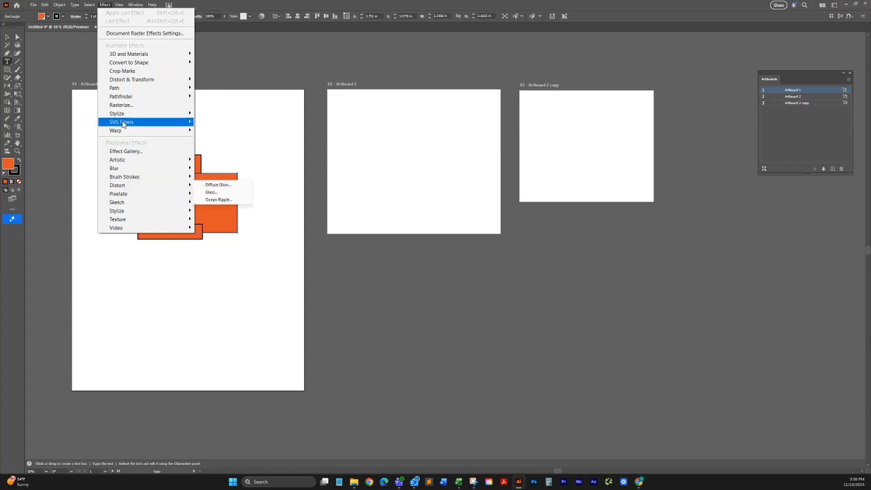
mouse_move(123, 116)
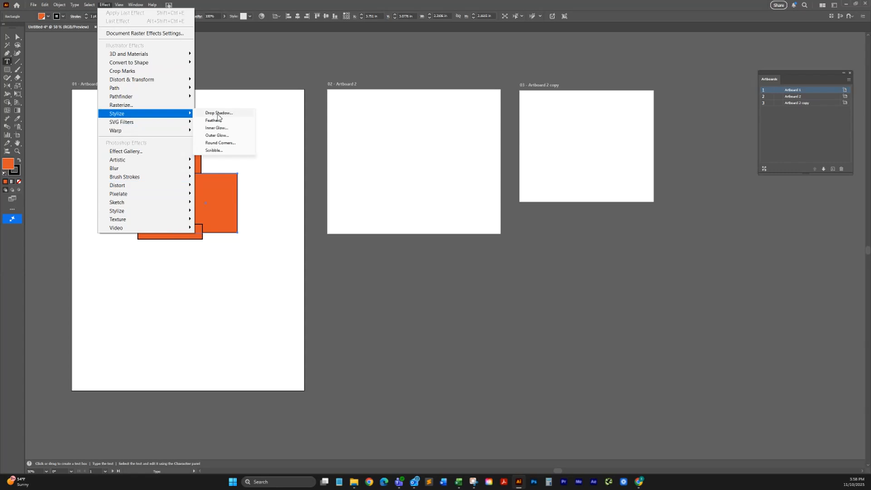
click(218, 113)
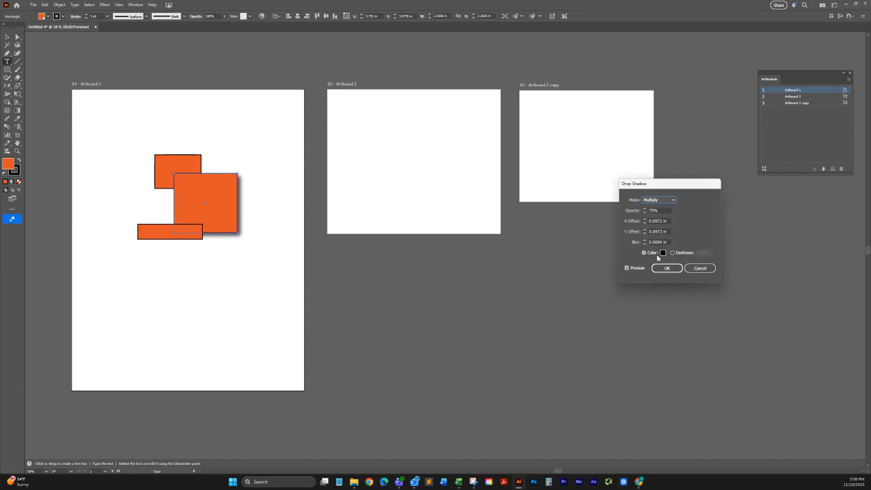
click(700, 269)
Switch to the Selection tool and delete the stray placeholder text outside the artboards.
click(701, 268)
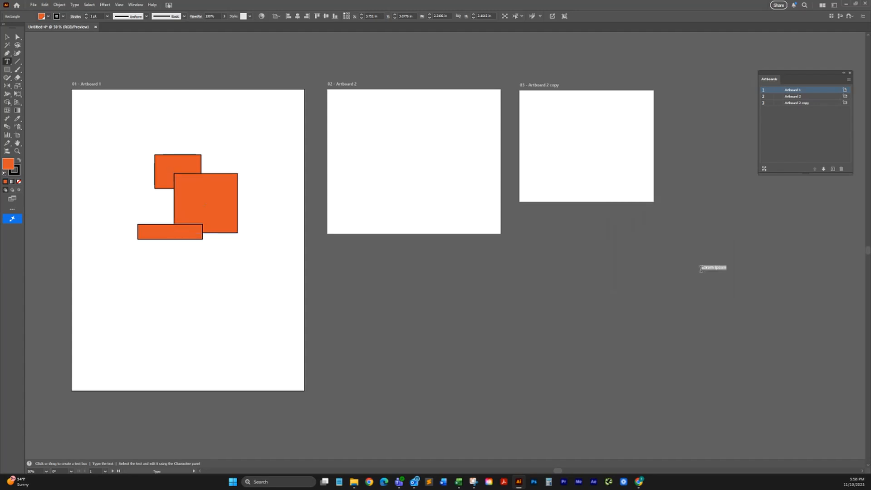
click(7, 36)
key(Delete)
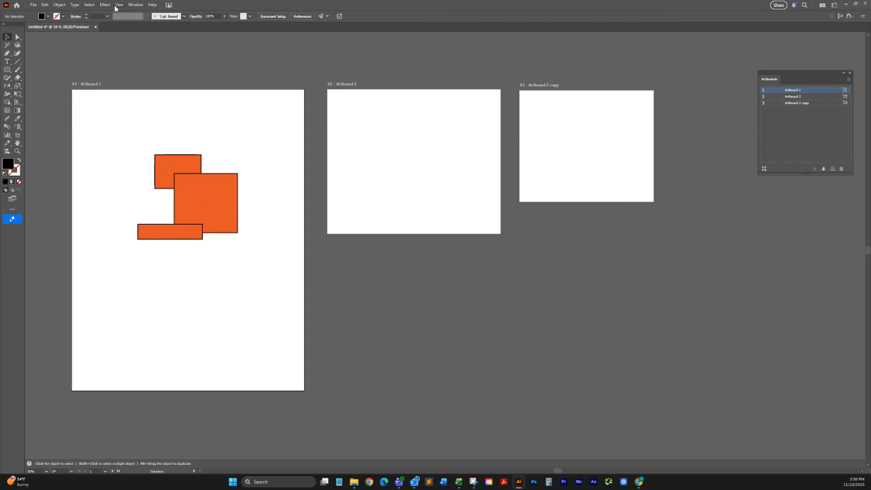
Show the rulers and look through the available ruler units without choosing a different one.
click(119, 5)
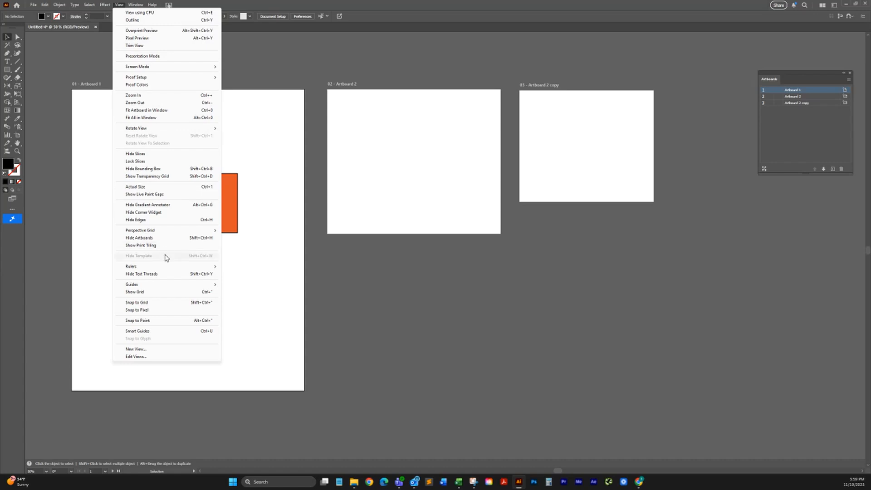
mouse_move(165, 266)
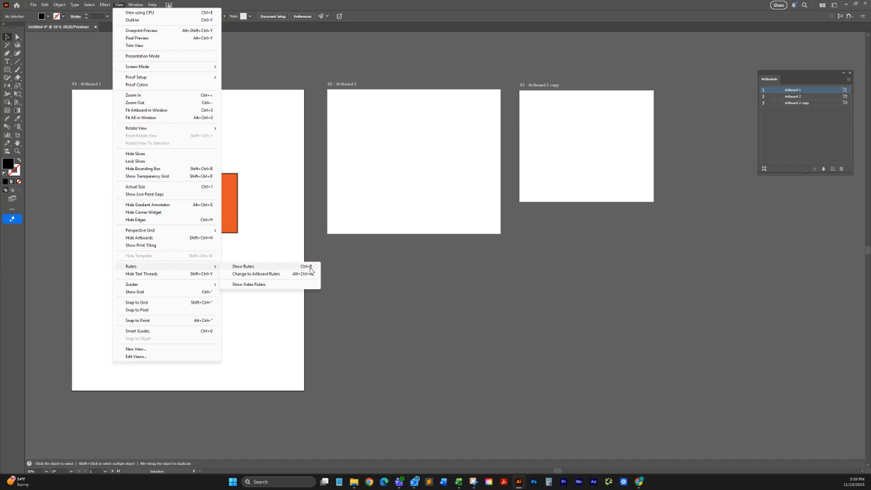
click(310, 268)
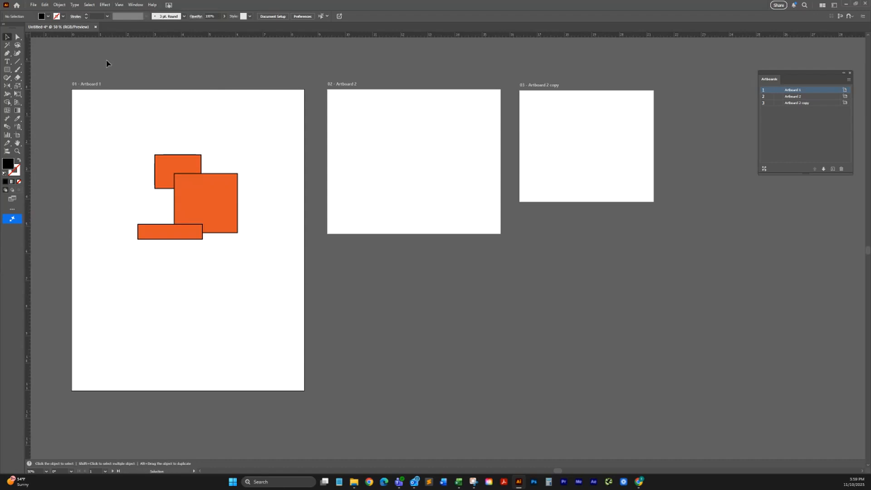
right_click(29, 37)
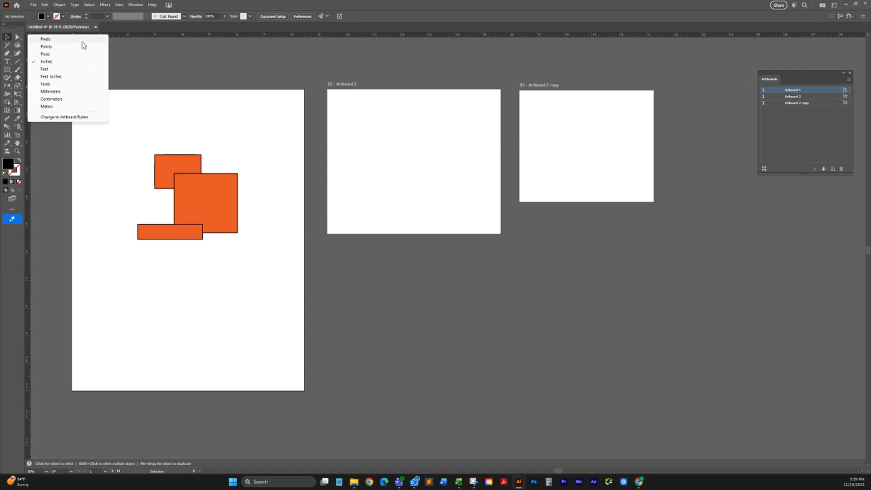
click(131, 49)
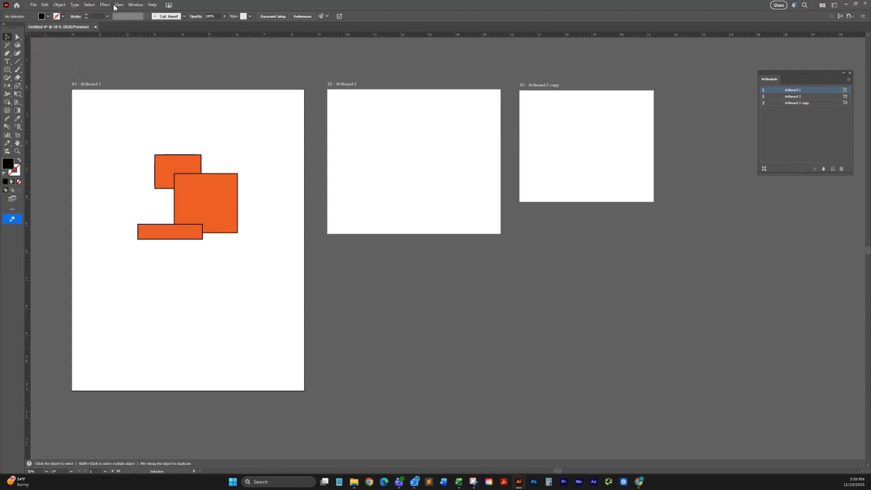
Look through the list of available panels and switch the workspace to Essentials.
click(134, 6)
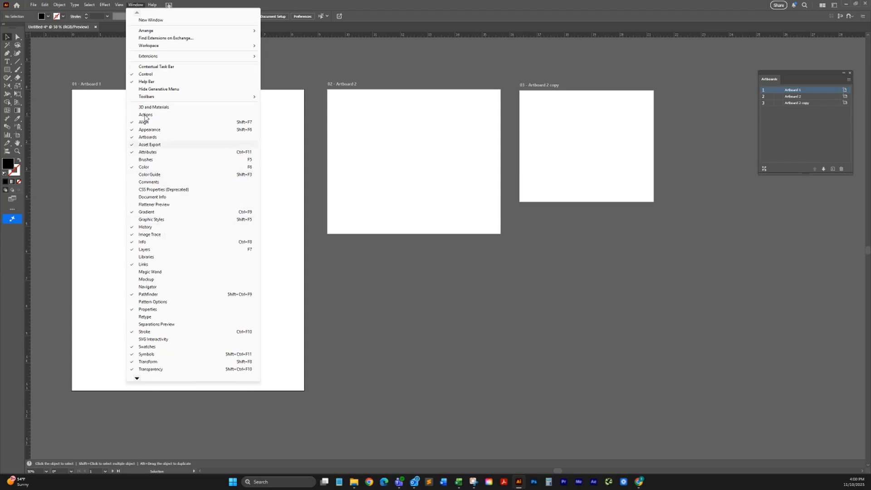
click(89, 7)
click(105, 4)
mouse_move(131, 7)
mouse_move(194, 33)
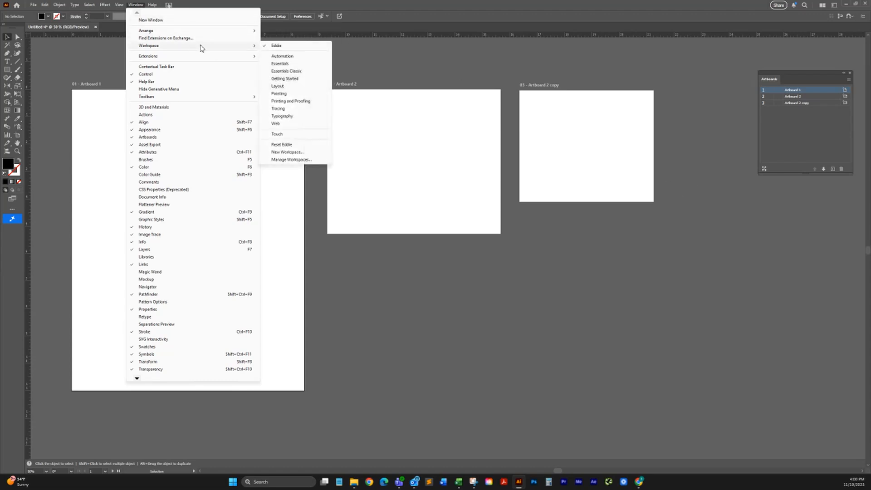
click(285, 64)
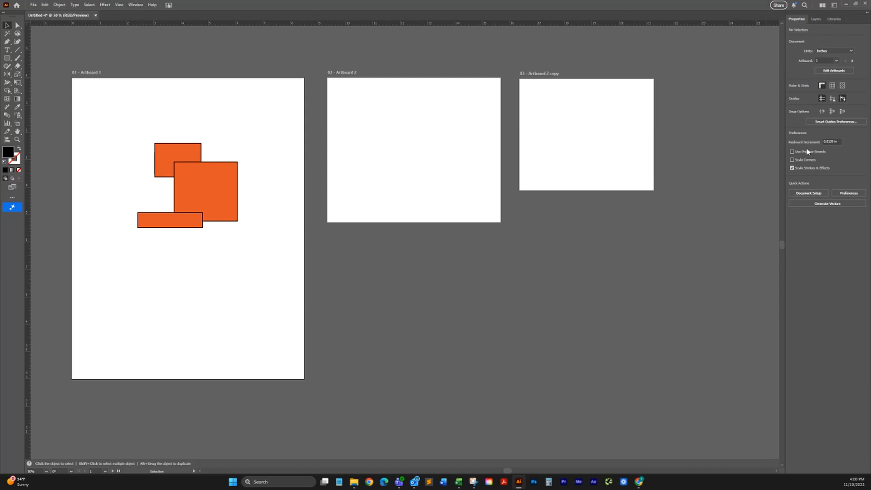
Switch back to the custom workspace and display its full set of panels.
click(138, 5)
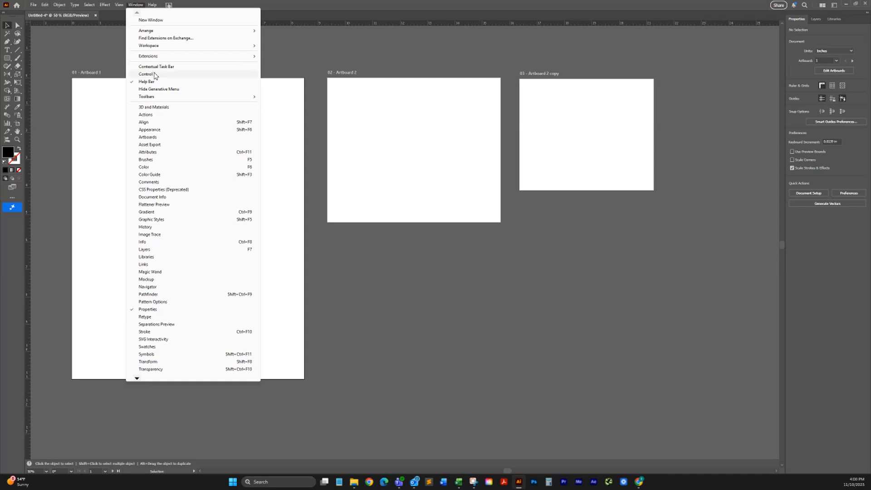
mouse_move(164, 51)
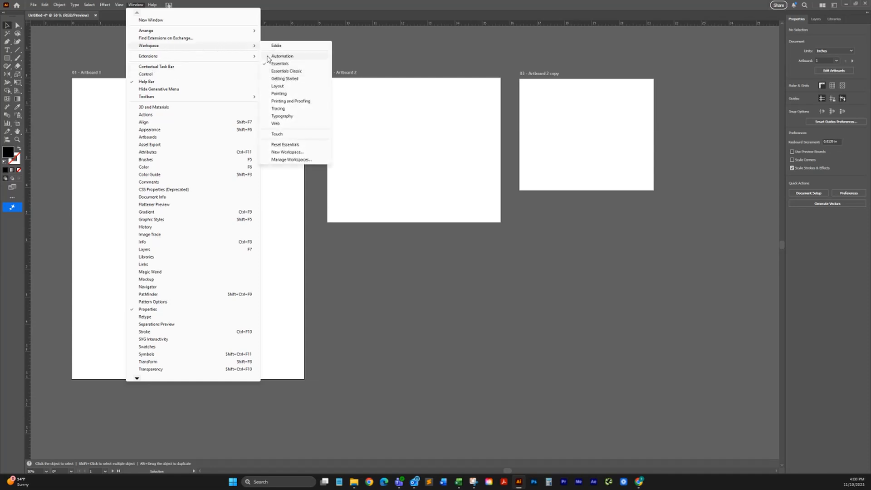
click(273, 81)
click(277, 46)
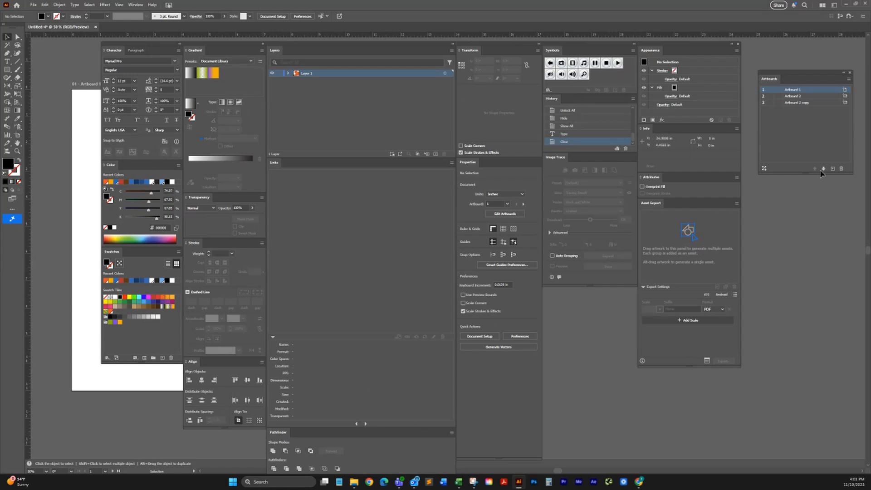
Dock the Artboards panel beneath the Image Trace panel and move the whole docked panel group away from the first artboard.
mouse_move(771, 76)
mouse_down()
mouse_move(560, 258)
mouse_move(558, 280)
mouse_move(595, 296)
mouse_up()
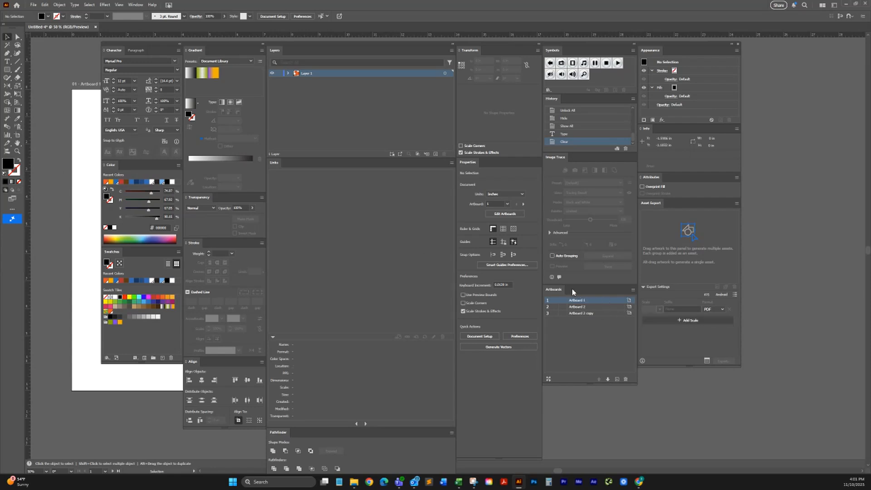
mouse_move(560, 290)
mouse_down()
mouse_move(671, 325)
mouse_move(768, 288)
mouse_up()
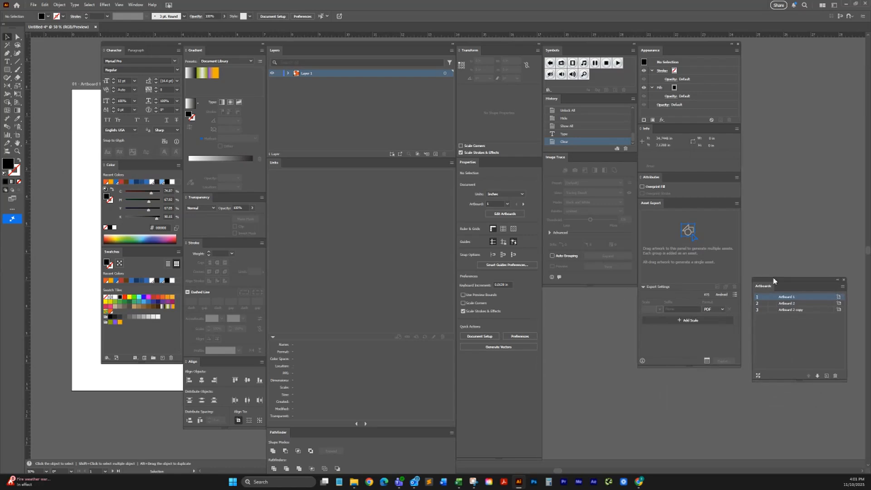
drag(773, 279, 565, 286)
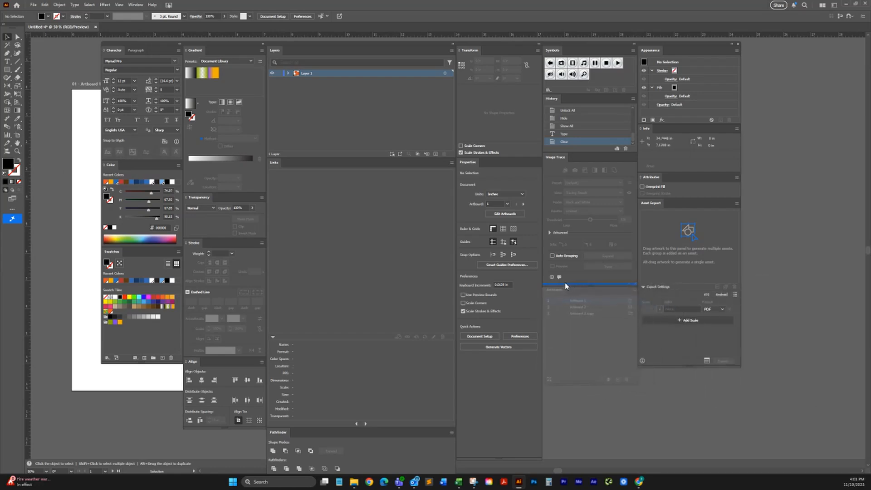
drag(561, 284, 567, 288)
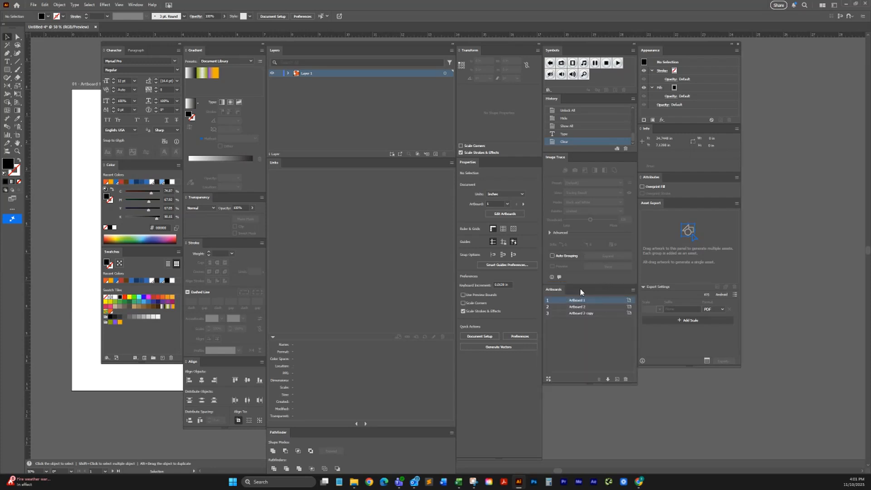
drag(395, 42, 427, 34)
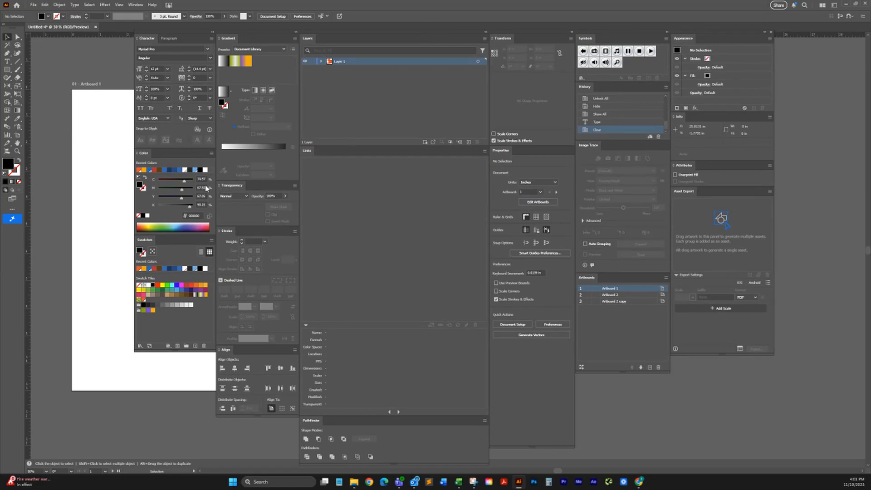
drag(237, 33, 278, 32)
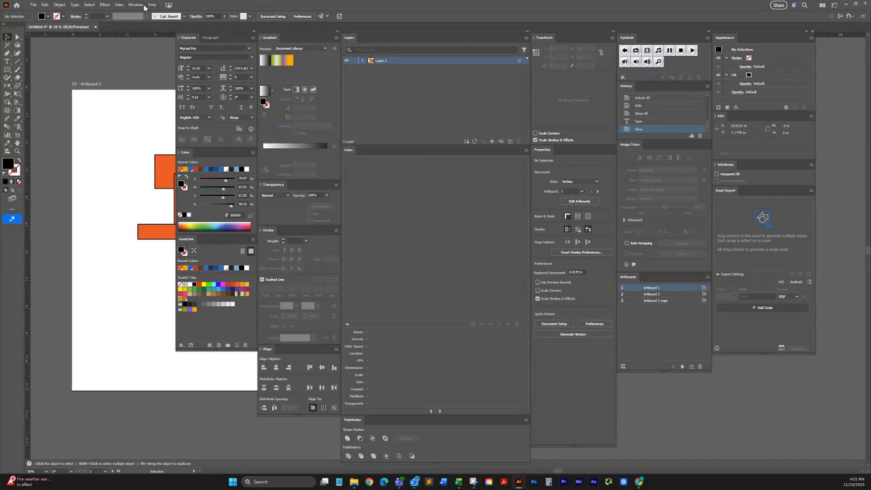
Review the workspace options without changing the workspace, and hide all floating panels.
click(136, 5)
mouse_move(153, 46)
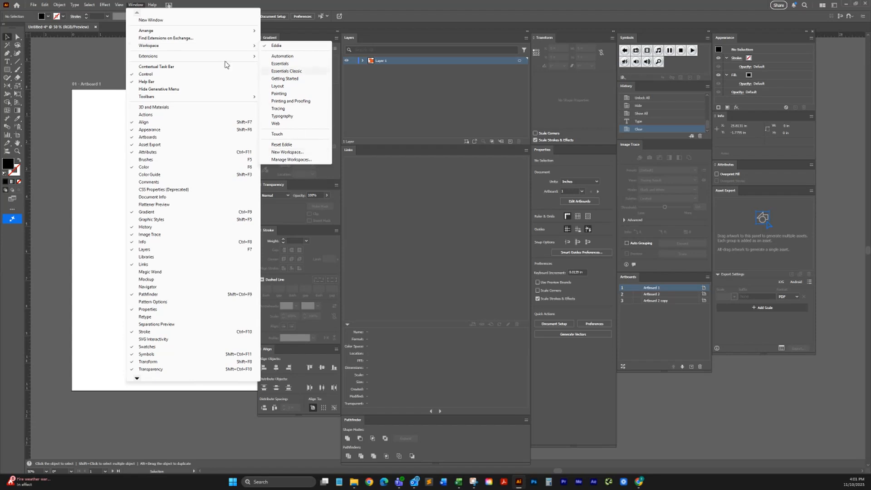
mouse_move(240, 46)
click(411, 29)
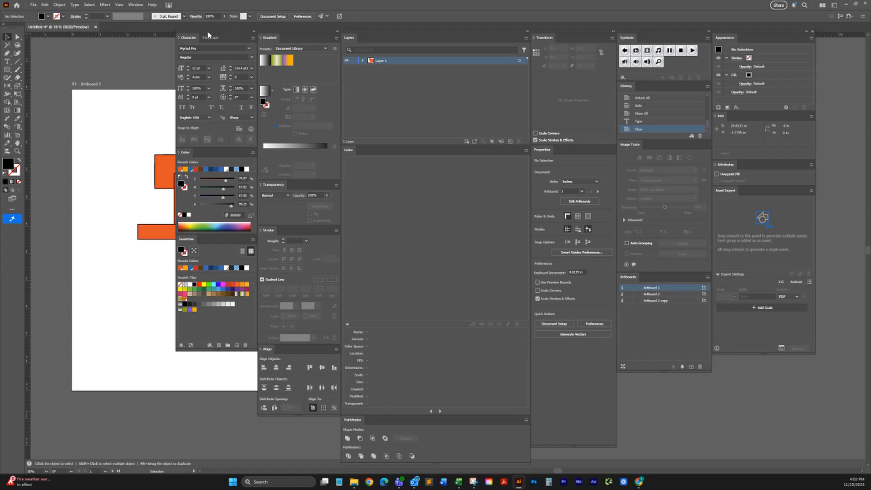
key(shift+Tab)
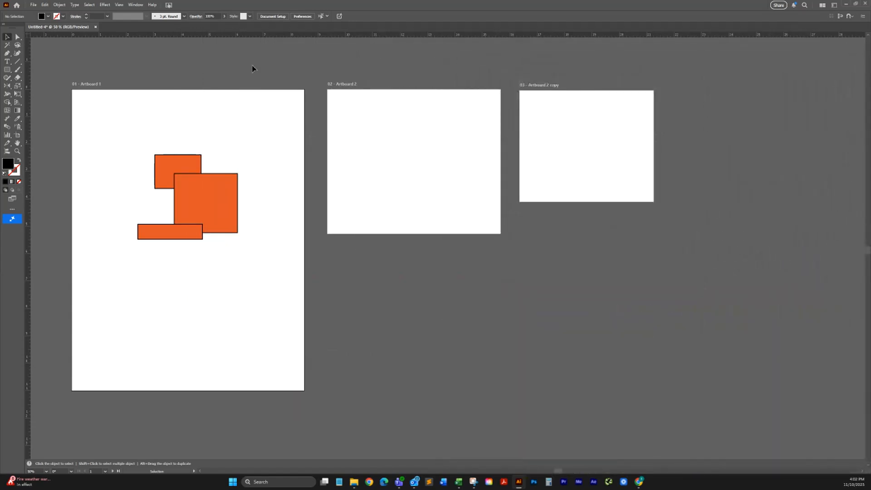